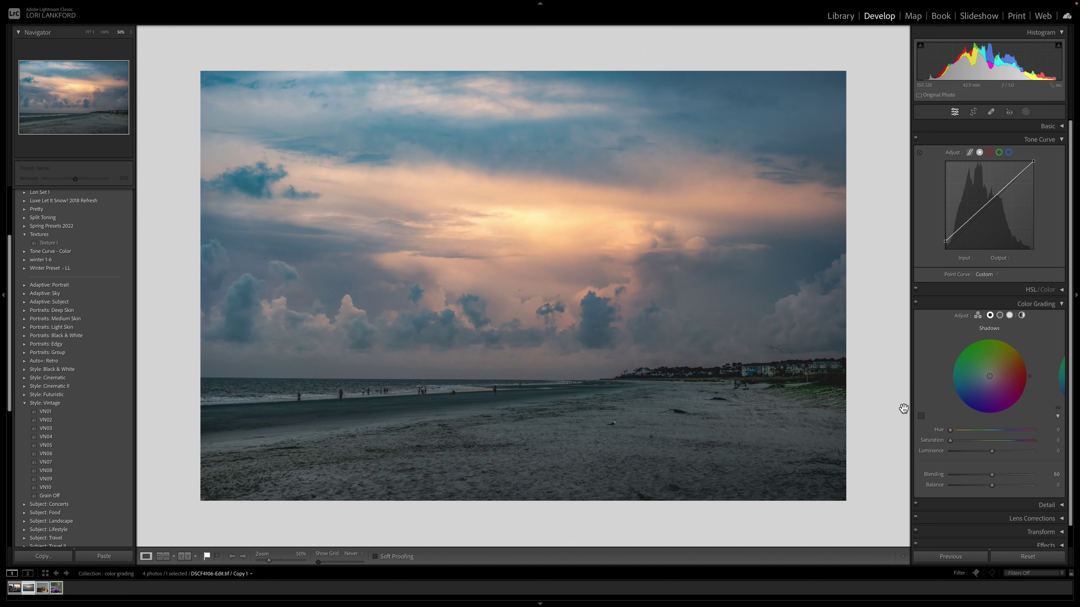
Step: Try a red saturation shift in the HSL adjustments and reset it to its default
left_click(1062, 291)
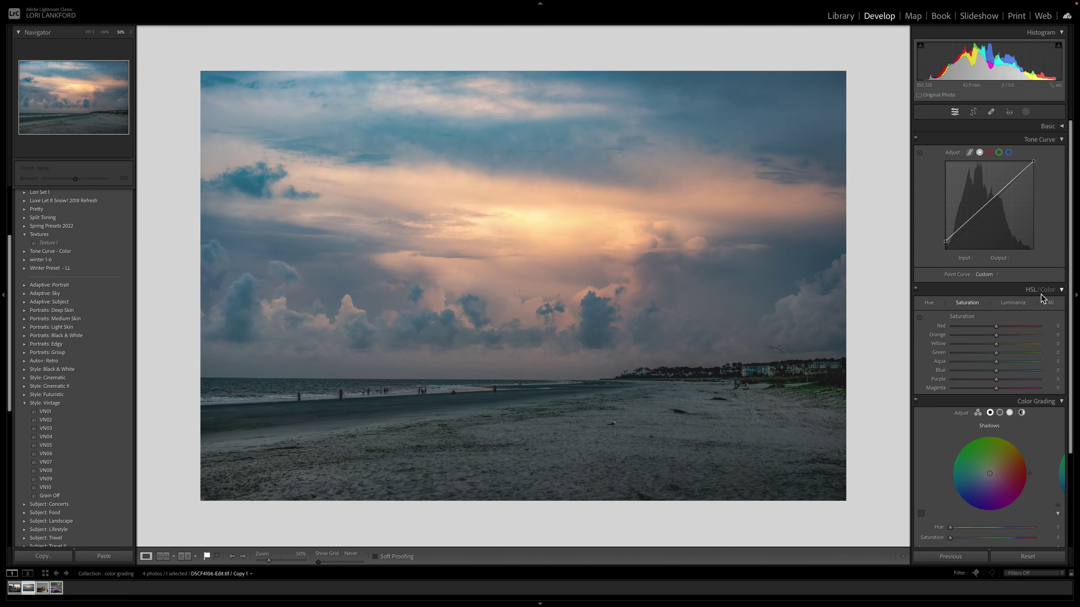
left_click(997, 327)
mouse_move(997, 327)
left_mouse_down()
mouse_move(1037, 327)
mouse_move(955, 328)
mouse_move(1034, 335)
mouse_move(996, 337)
left_mouse_up()
double_click(996, 326)
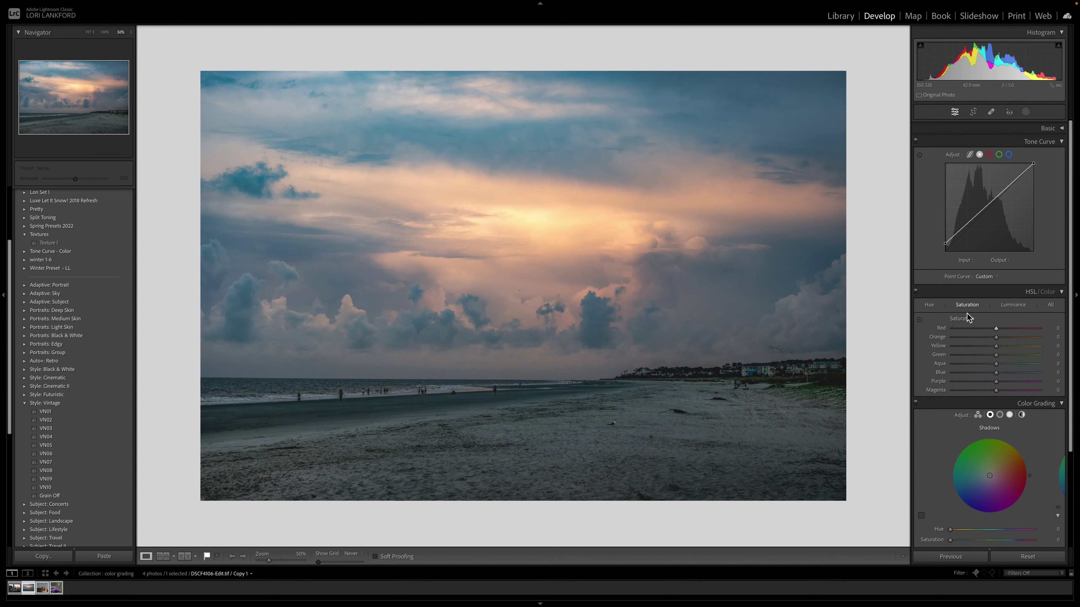
Step: Warm the photo's white balance by setting the temperature to +3 and the tint to +12
left_click(1062, 127)
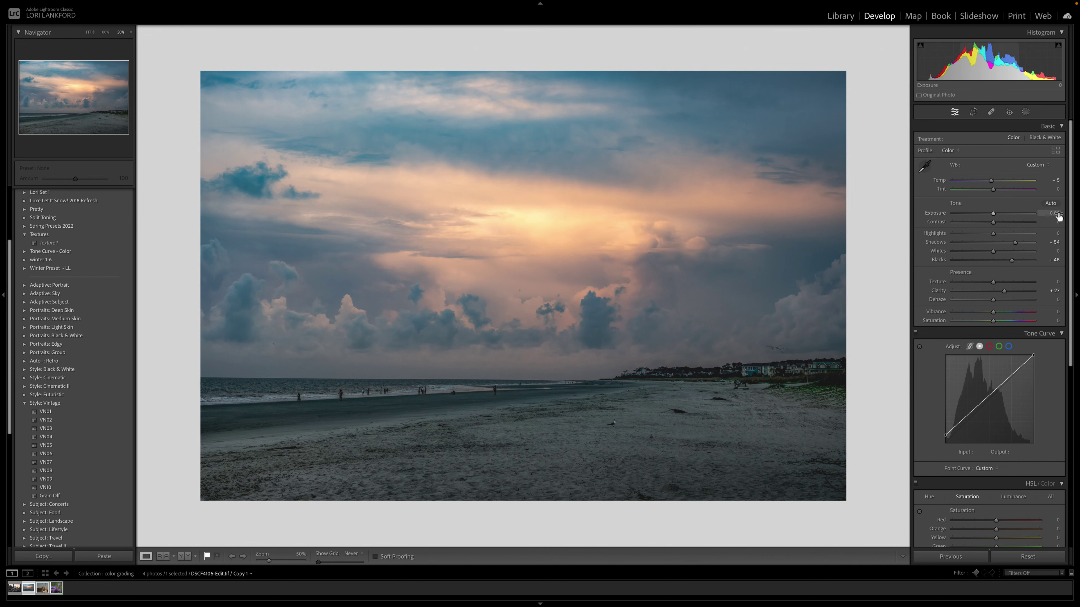
left_click(1061, 127)
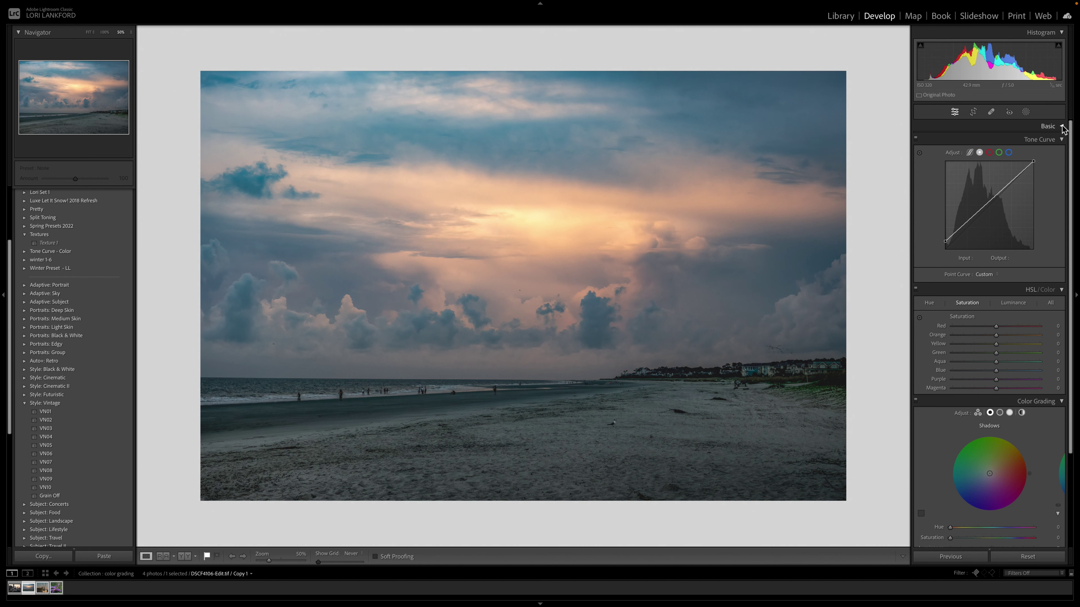
left_click(1062, 290)
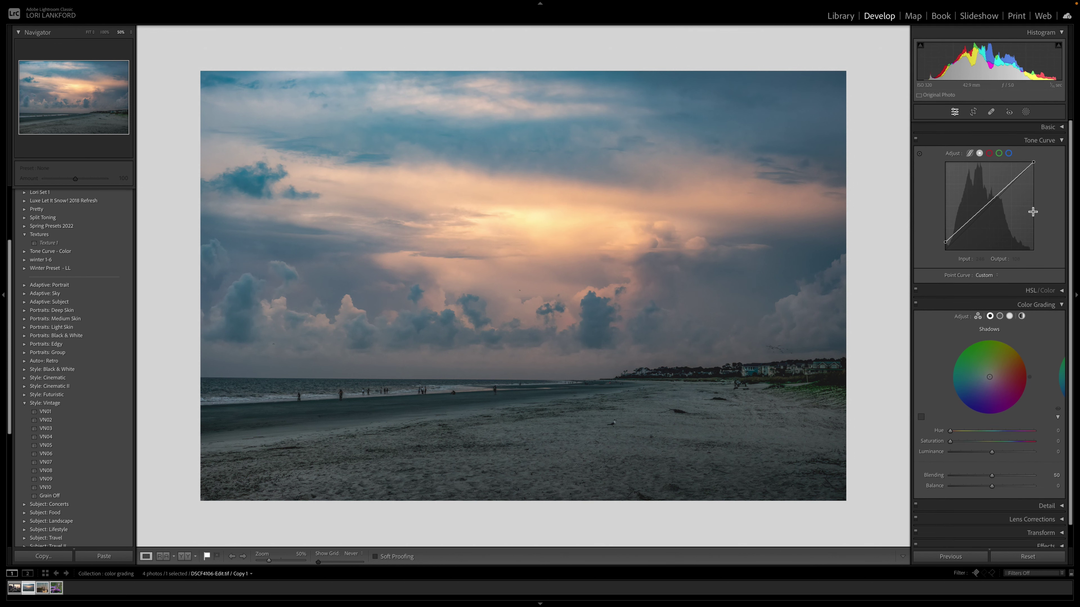
left_click(1062, 140)
left_click(1062, 126)
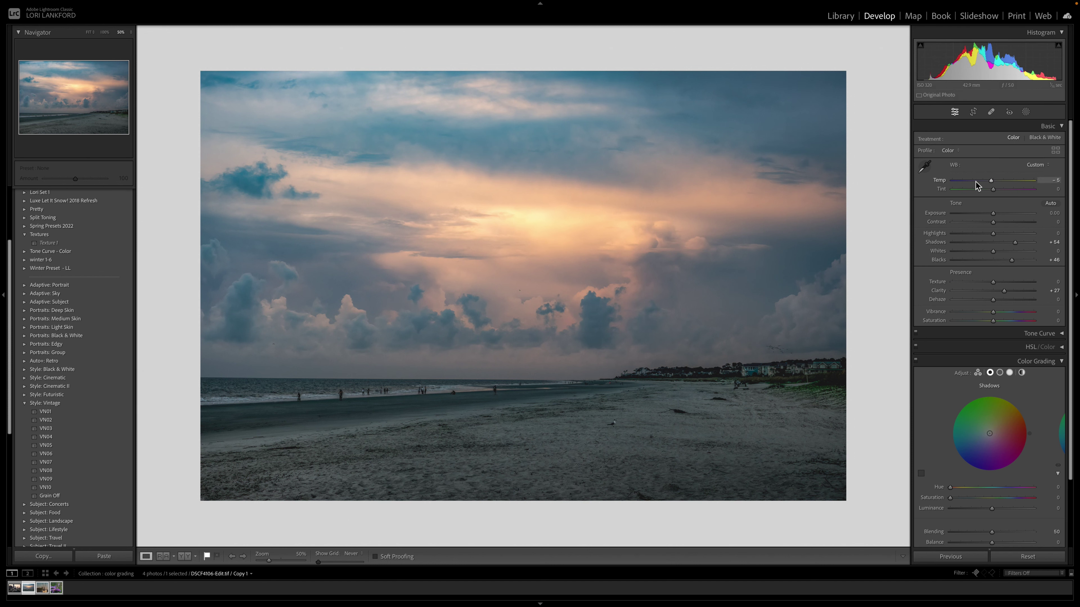
left_click(991, 182)
mouse_move(992, 182)
left_mouse_down()
mouse_move(981, 182)
mouse_move(992, 183)
left_mouse_up()
left_click_drag(992, 181, 993, 194)
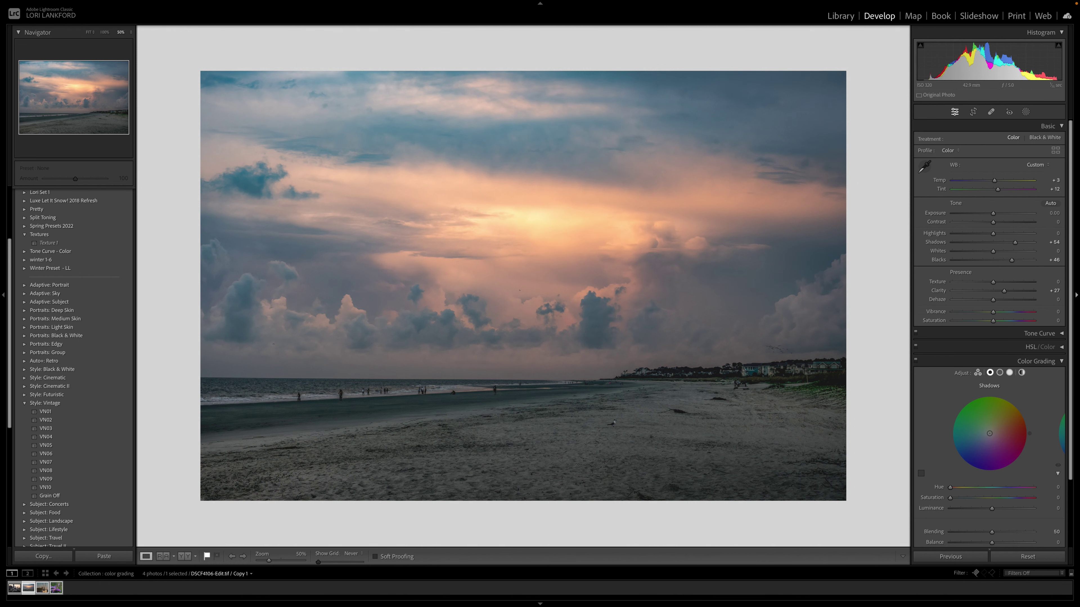
left_click(1062, 126)
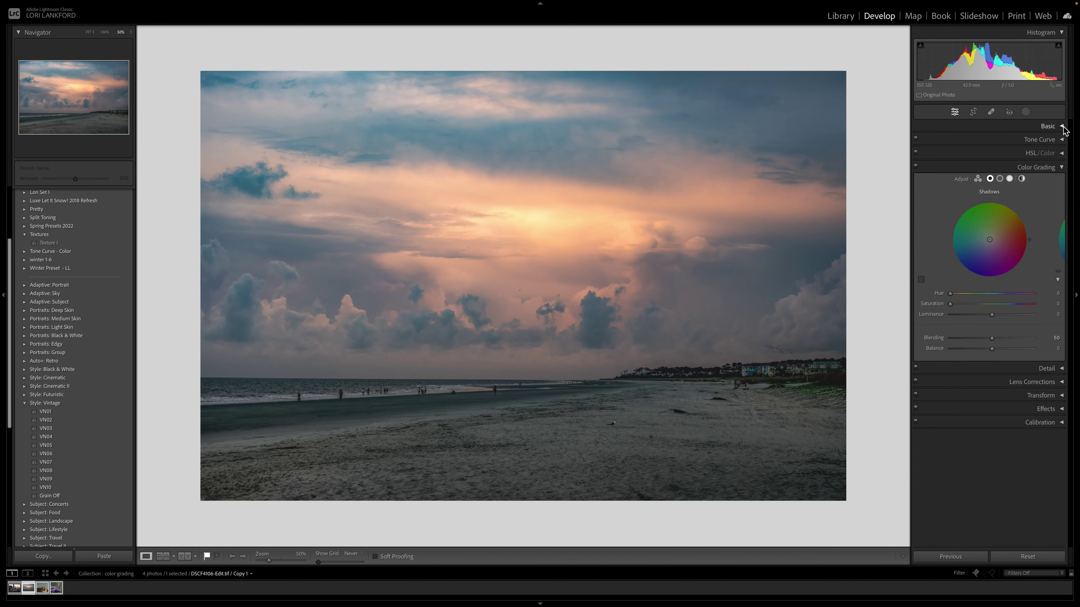
Step: Pull down the shadow portion of the red channel's tone curve
left_click(1062, 140)
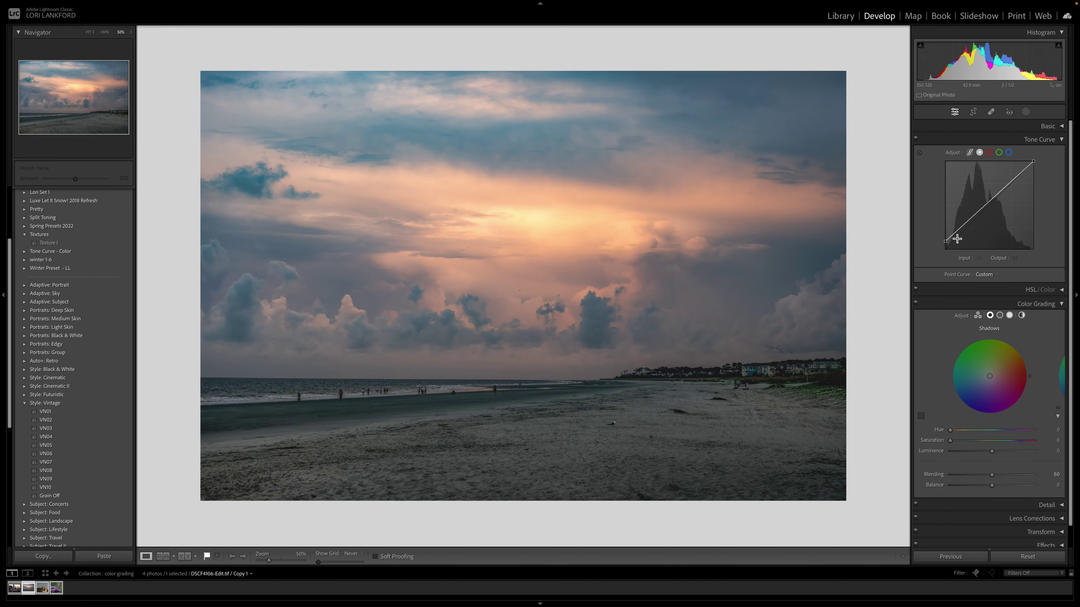
left_click(990, 153)
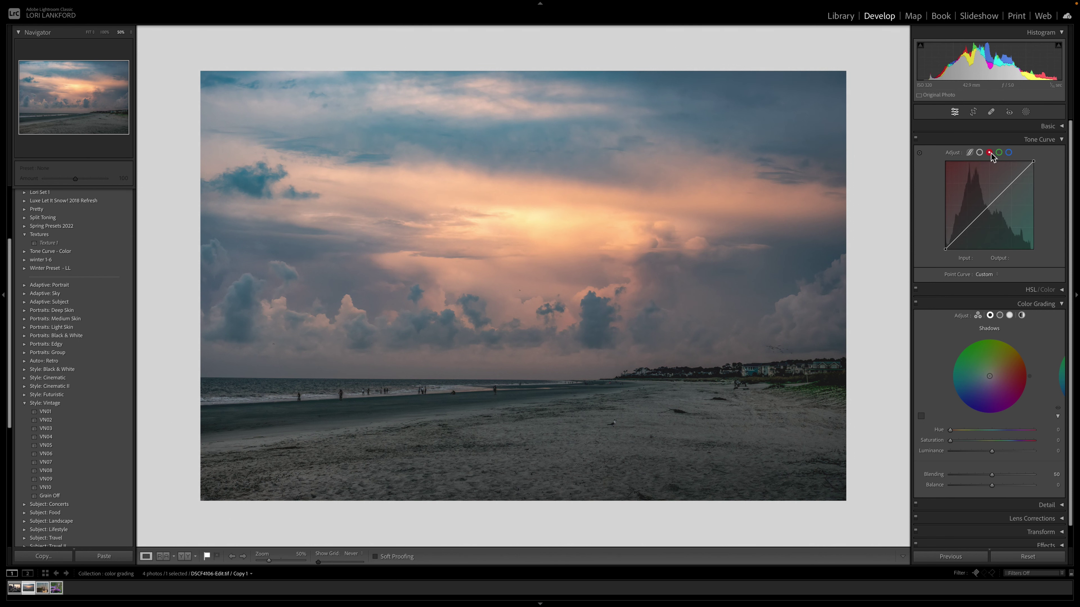
left_click_drag(988, 206, 964, 235)
Step: Lower the highlights of the blue channel's tone curve and lift its shadows with a point at input 43, output 60
left_click(1011, 155)
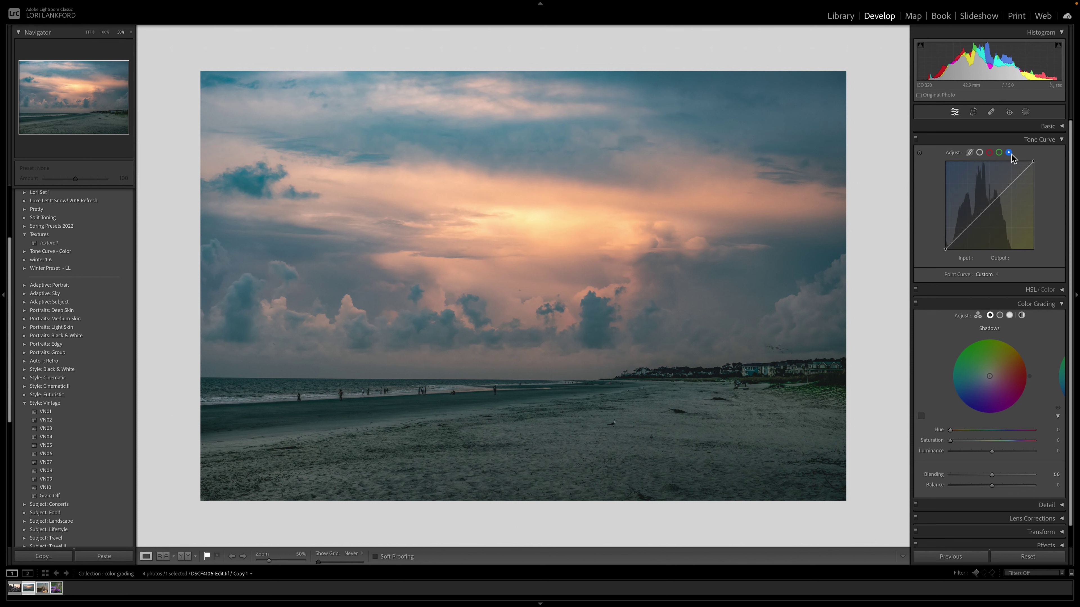
left_click(1015, 179)
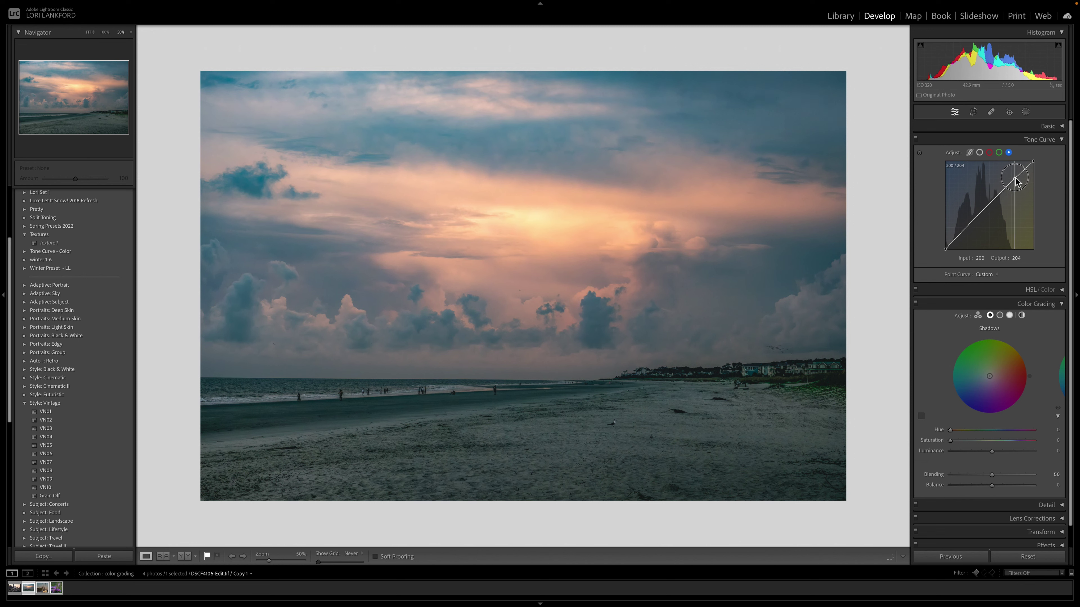
left_click_drag(1015, 180, 1019, 188)
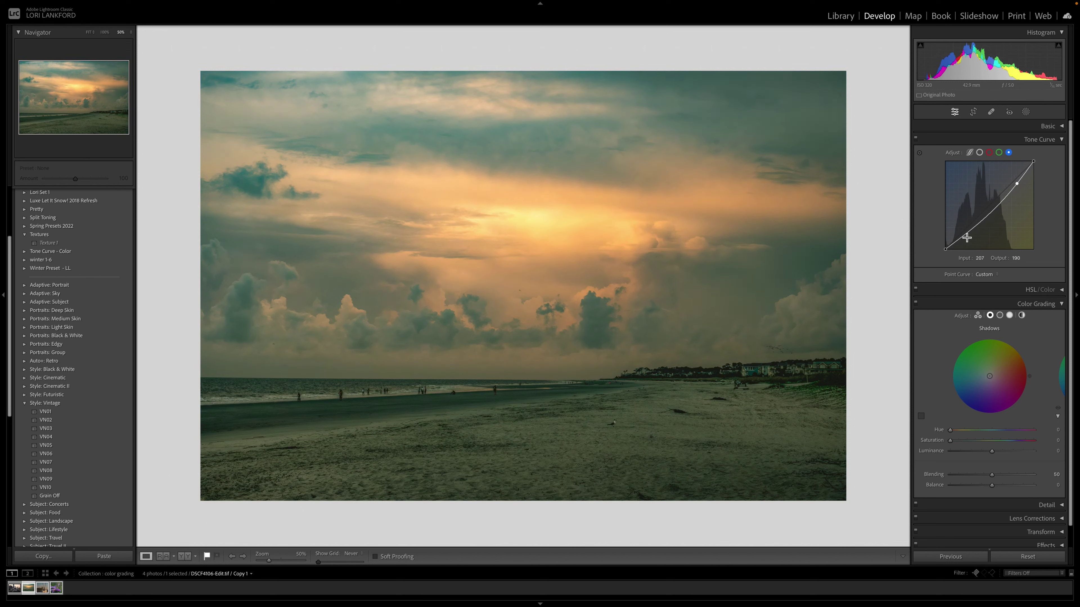
left_click_drag(963, 232, 962, 230)
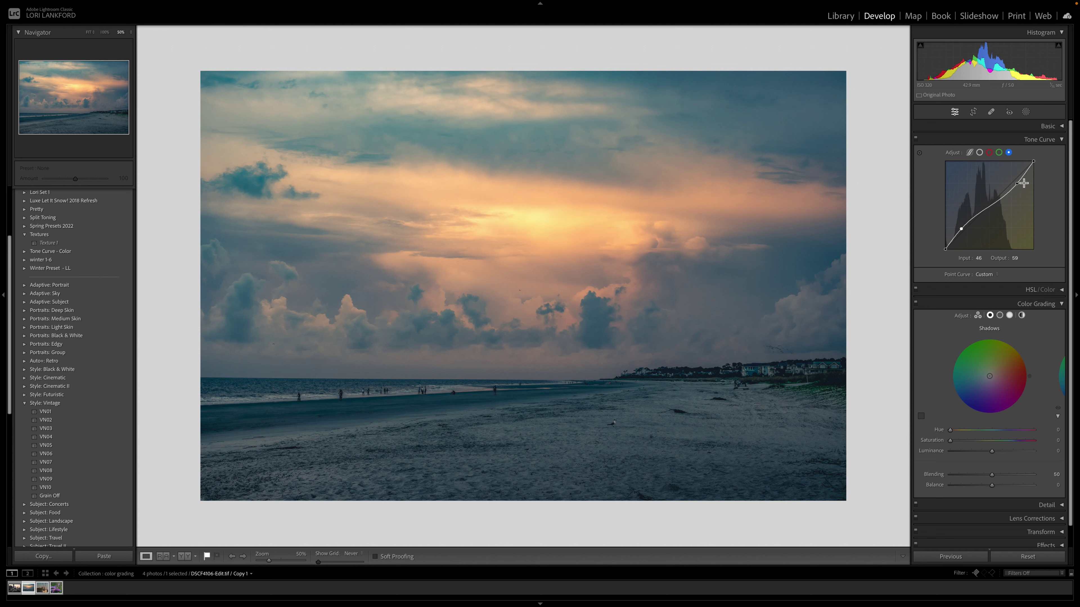
left_click_drag(1017, 183, 1017, 184)
left_click_drag(961, 229, 962, 231)
Step: Compare the photo with its before view and reshape the lower part of the blue tone curve, placing a point at input 74
key("backslash")
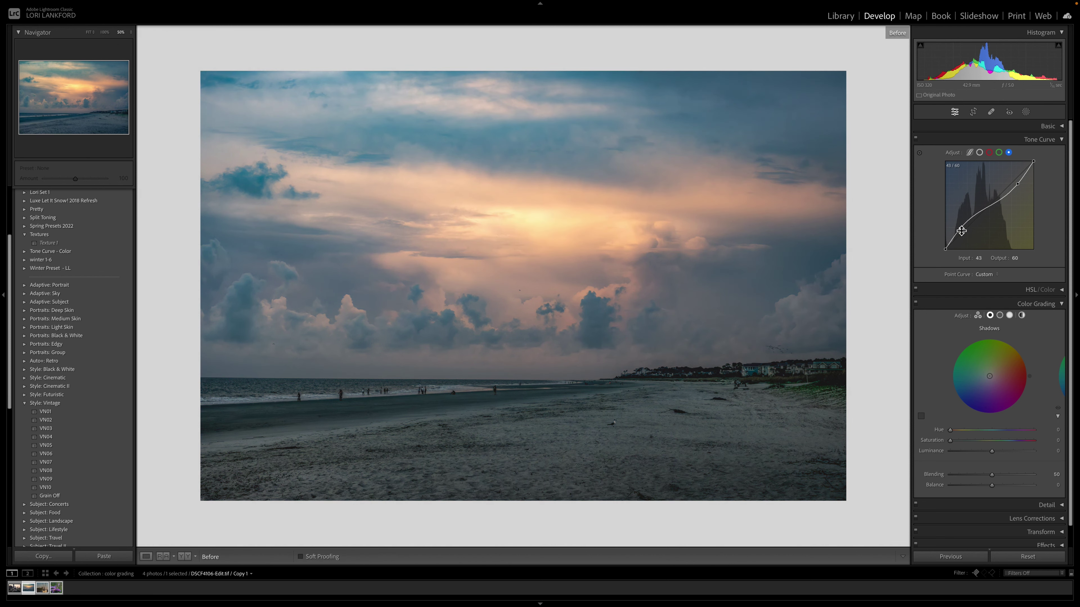
key("backslash")
key("backslash")
key("backslash")
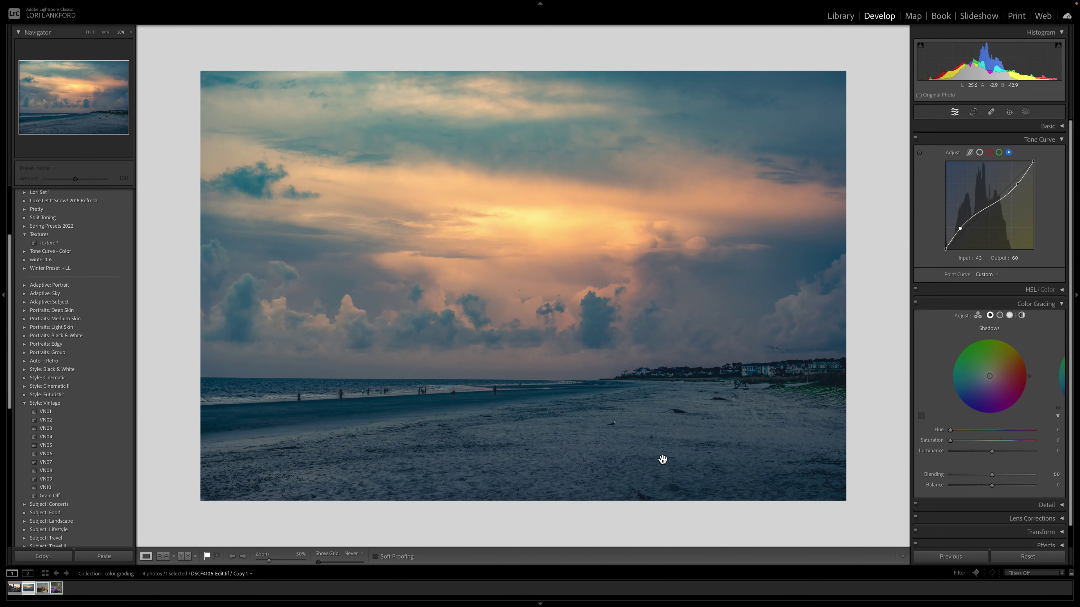
key("backslash")
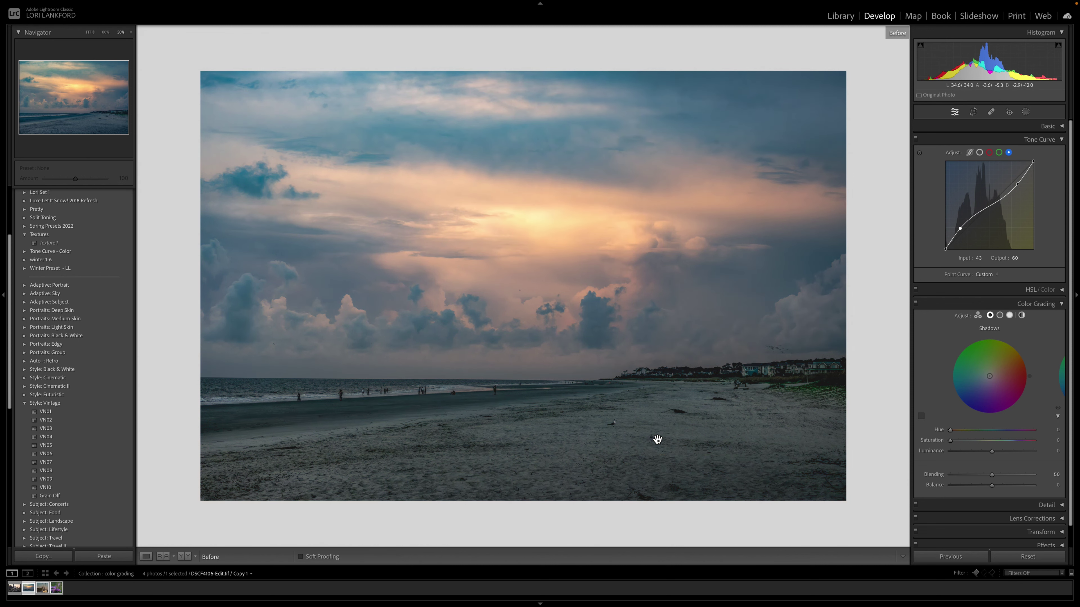
key("backslash")
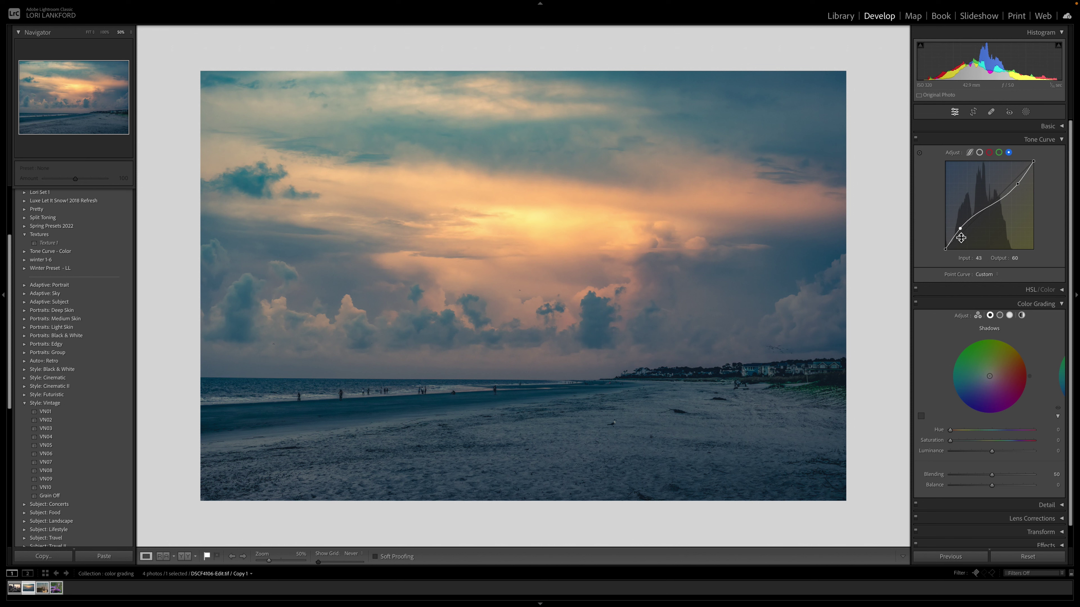
mouse_move(962, 234)
left_mouse_down()
mouse_move(974, 222)
mouse_move(950, 242)
mouse_move(973, 222)
left_mouse_up()
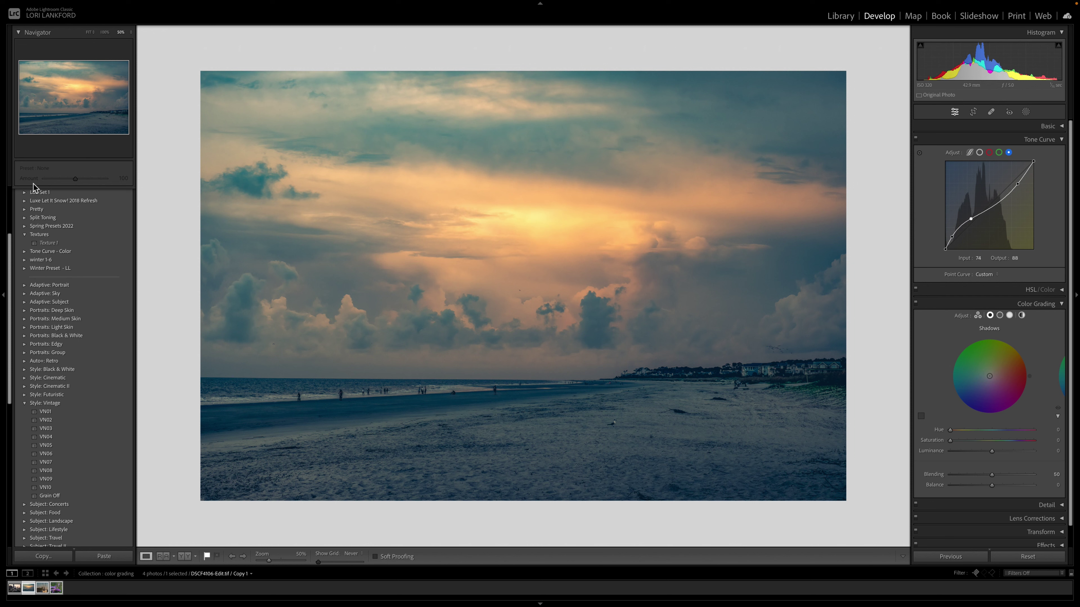
Step: Revert the photo to the Create Virtual Copy state in its edit history
scroll(36, 189, "up", 5)
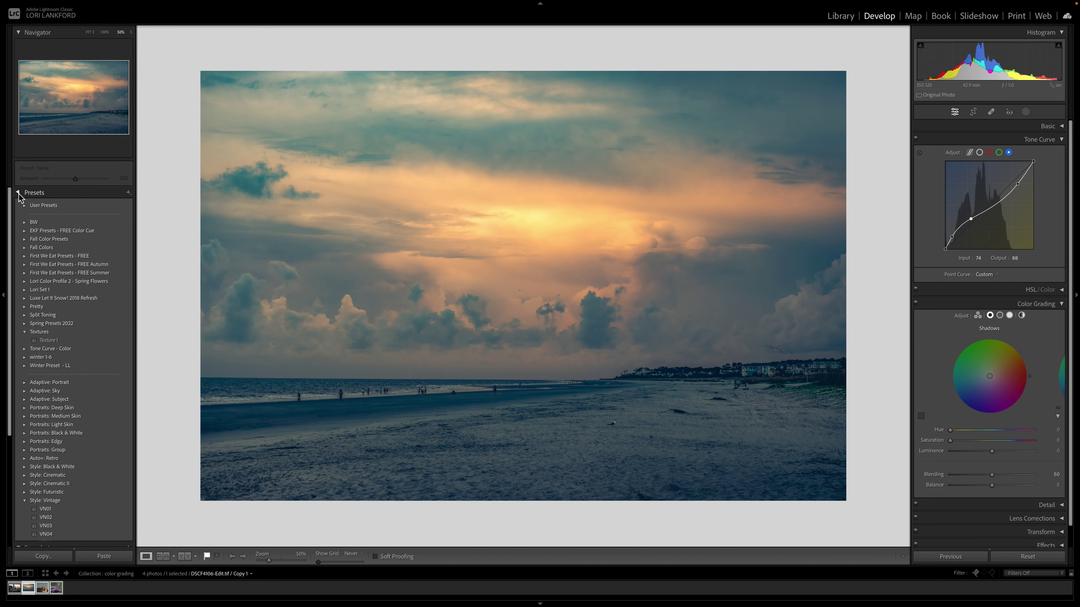
left_click(19, 193)
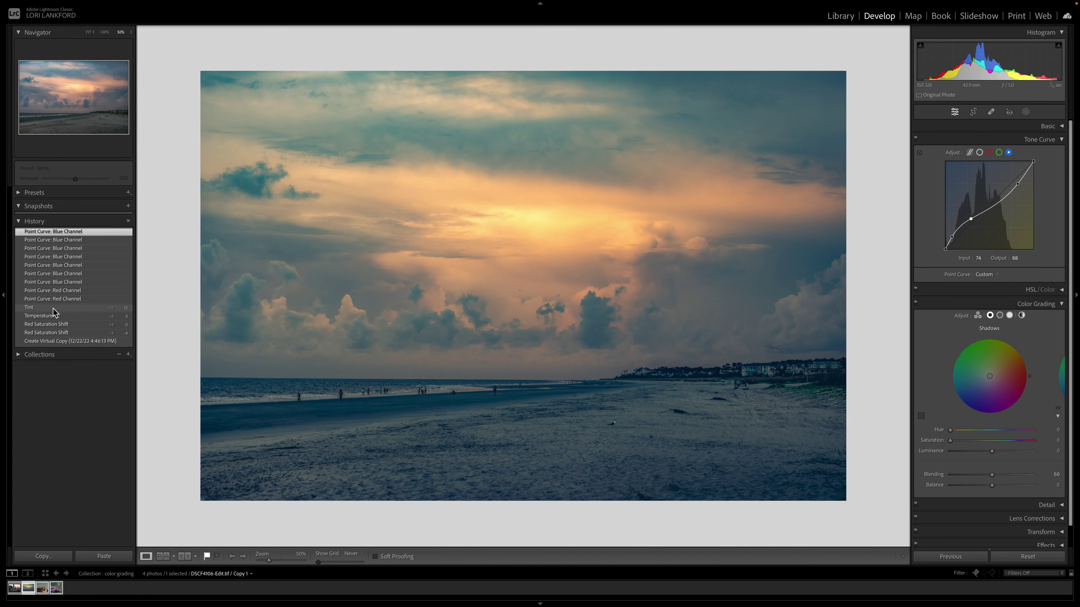
left_click(53, 315)
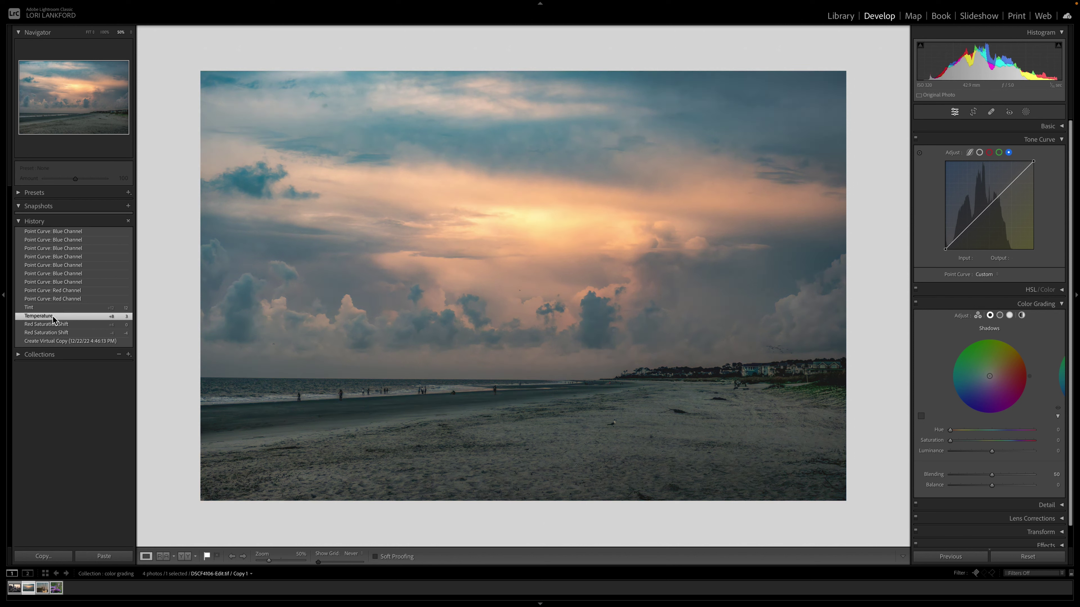
left_click(53, 341)
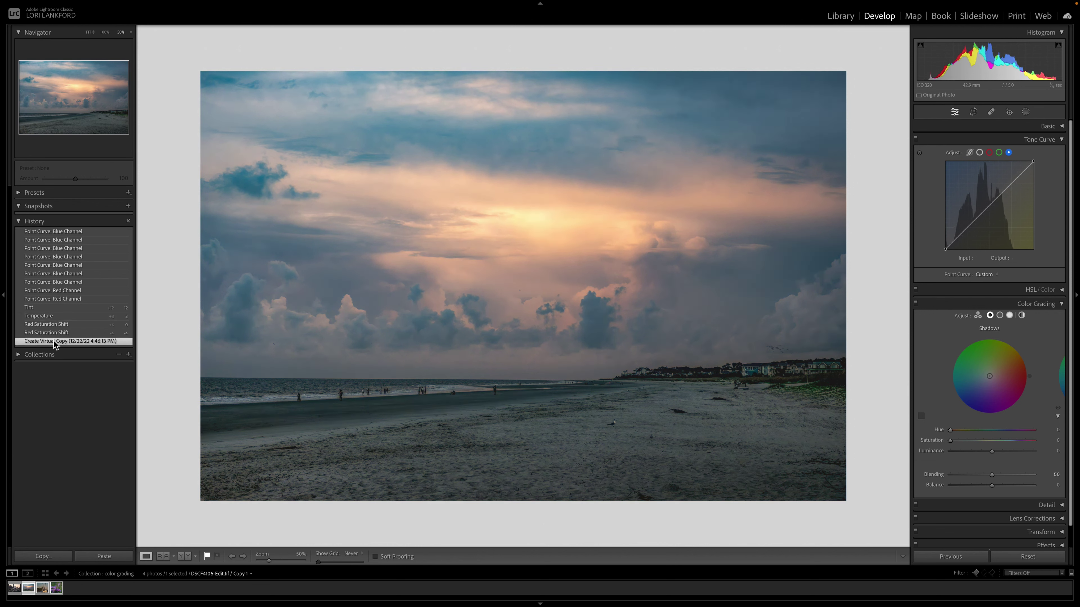
Step: Set the saturation of the Global color grading wheel to 65
left_click(1061, 140)
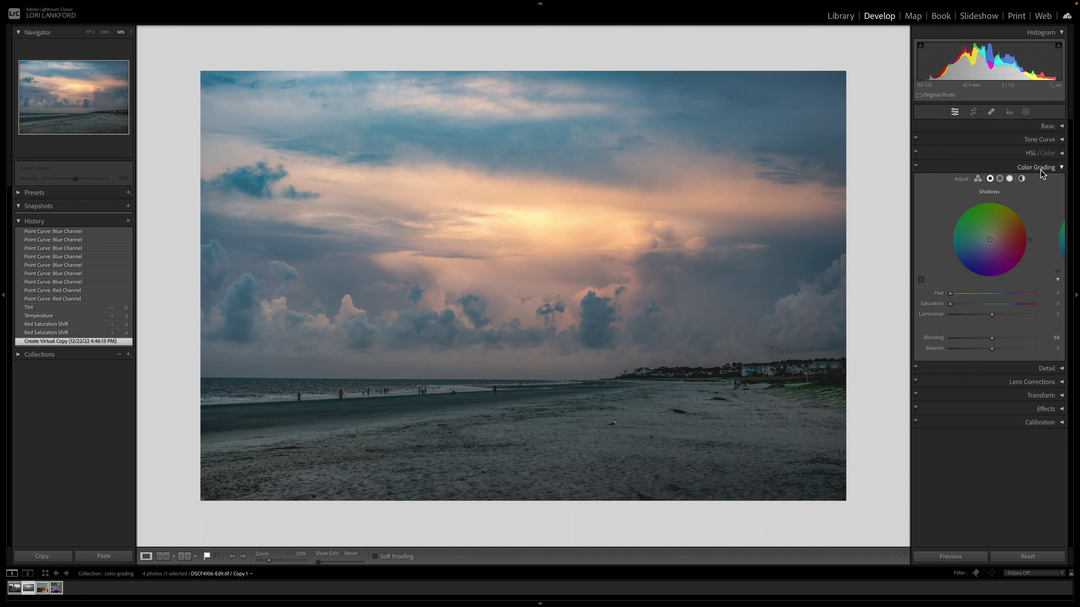
left_click(977, 179)
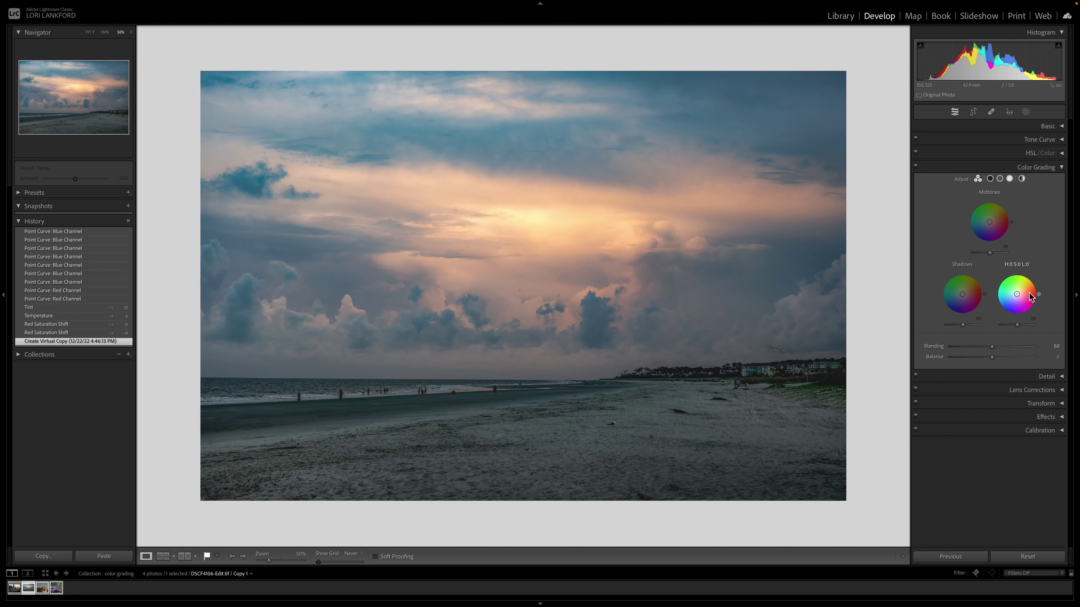
left_click(1022, 179)
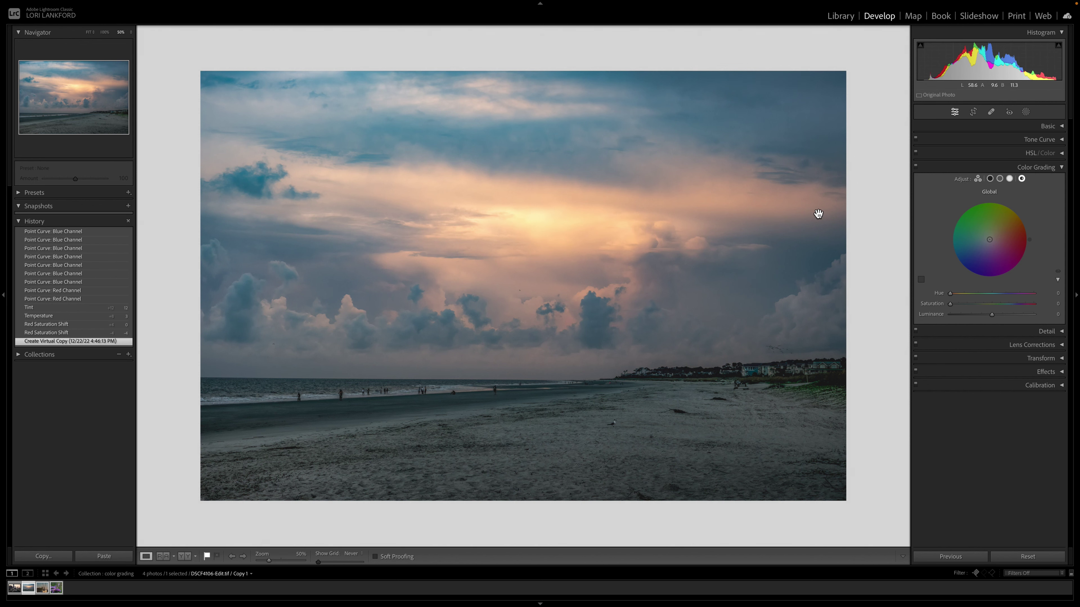
left_click(950, 303)
left_click_drag(951, 307, 1005, 310)
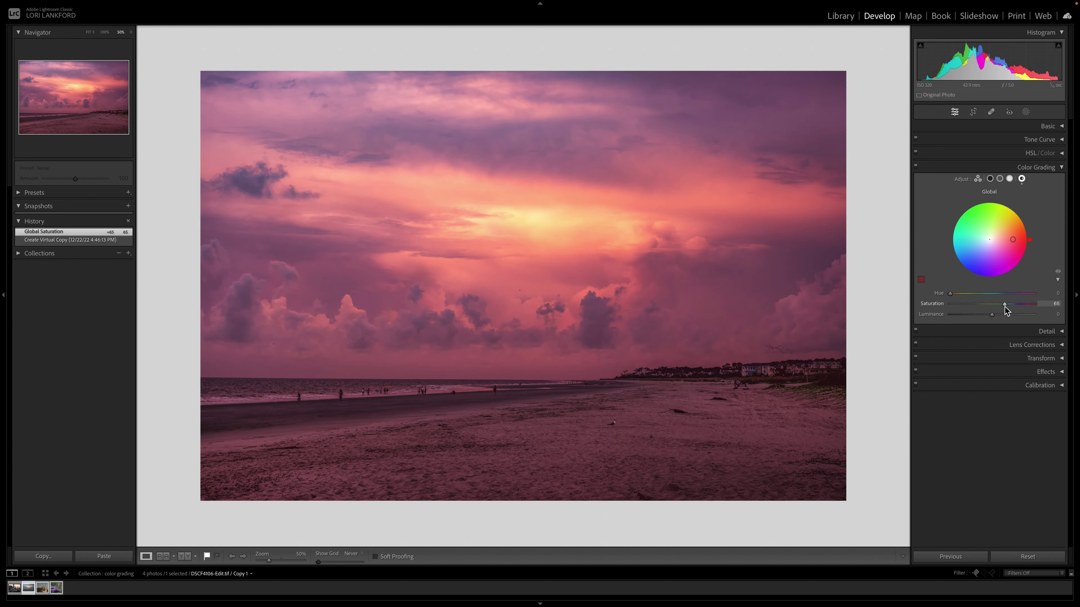
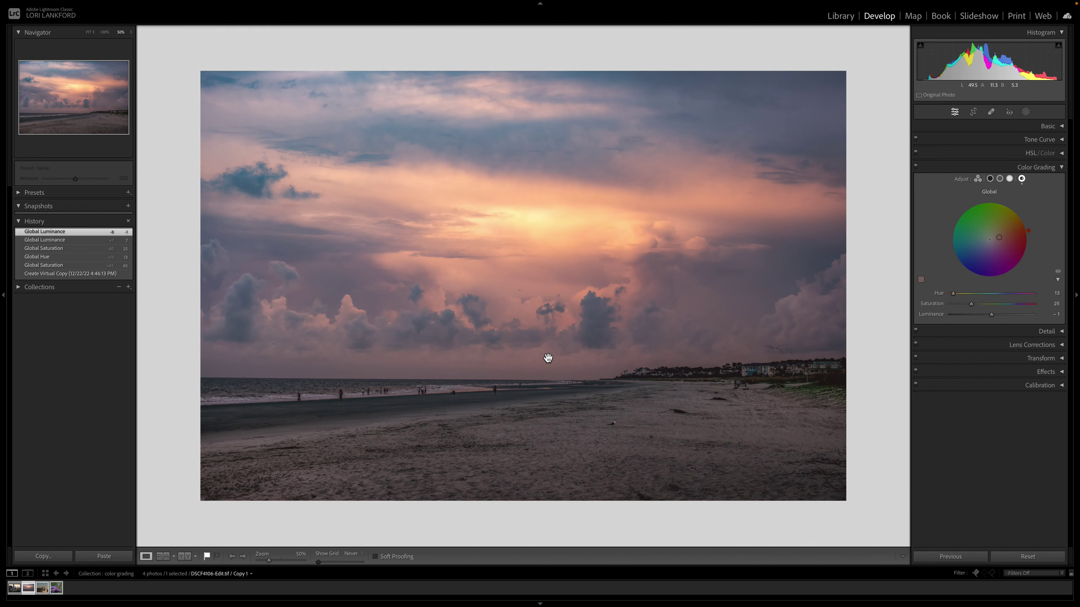
Step: Compare the globally color-graded beach photo with its before view several times
key("backslash")
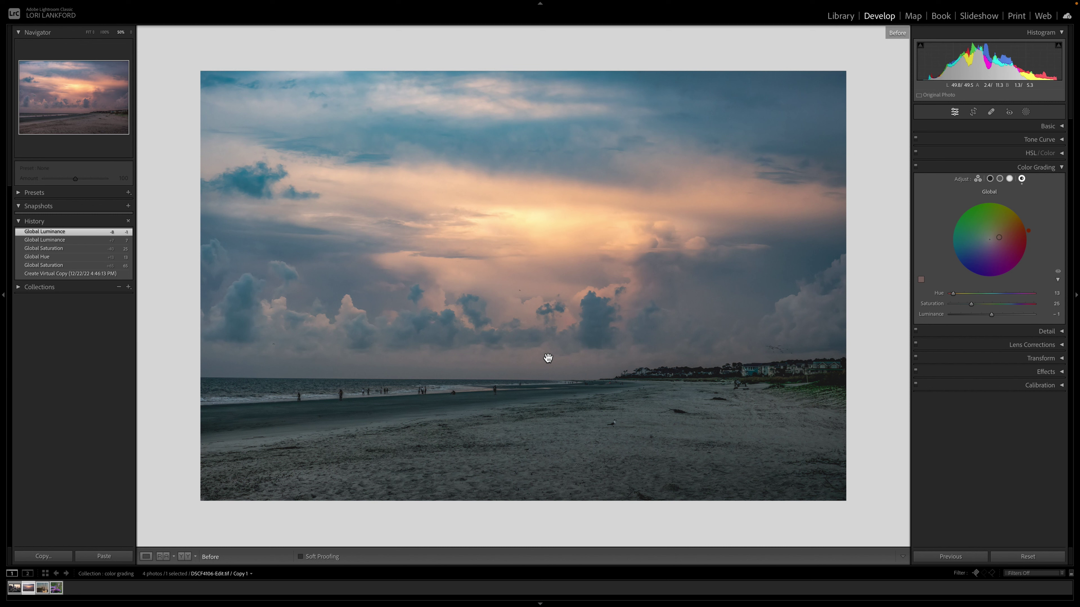
key("backslash")
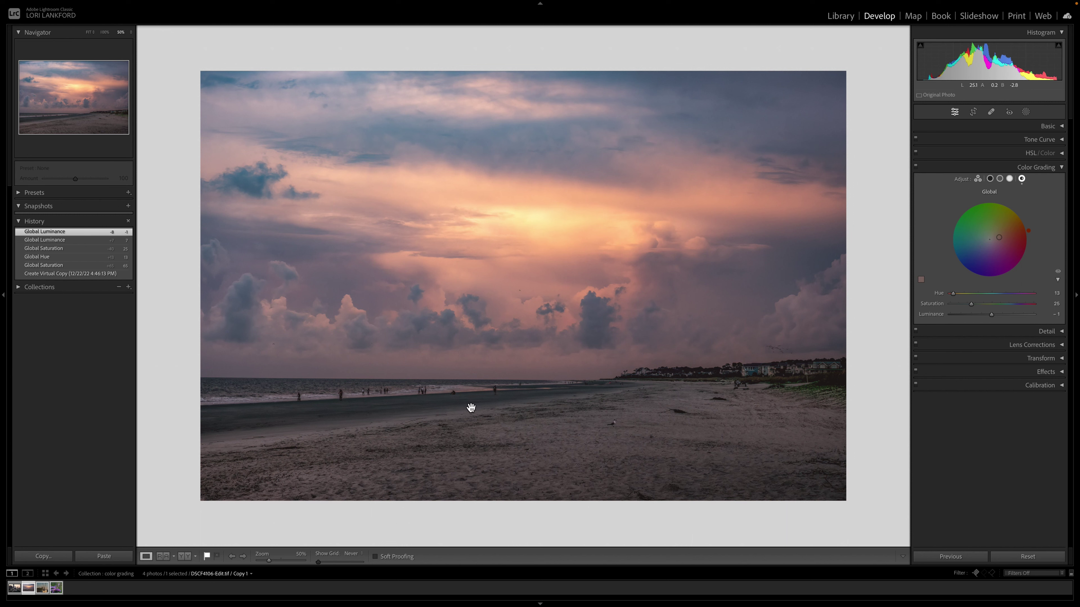
key("backslash")
key("backslash")
key("backslash")
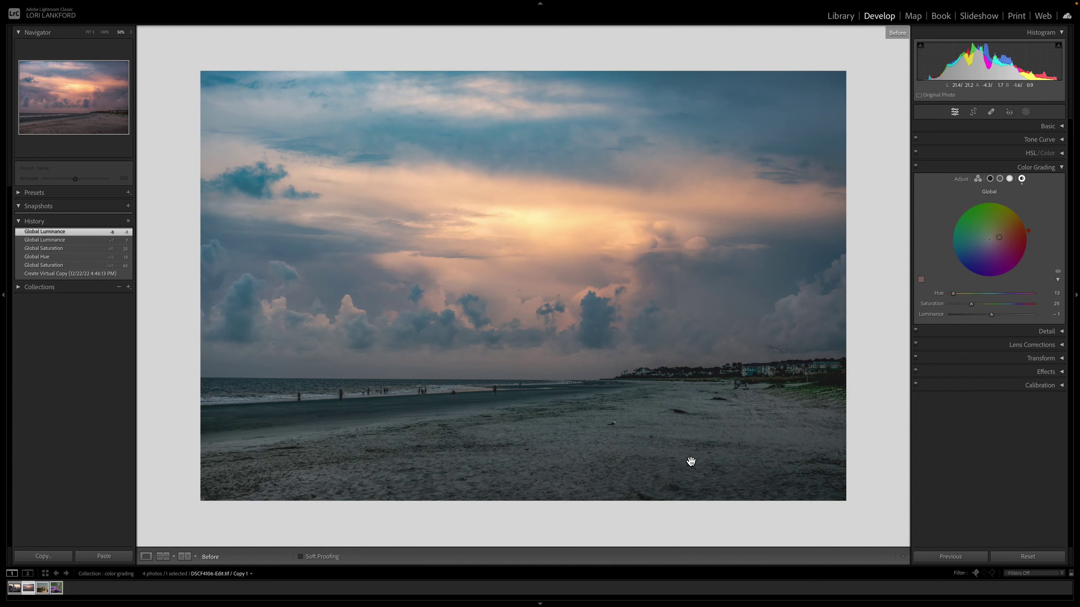
key("backslash")
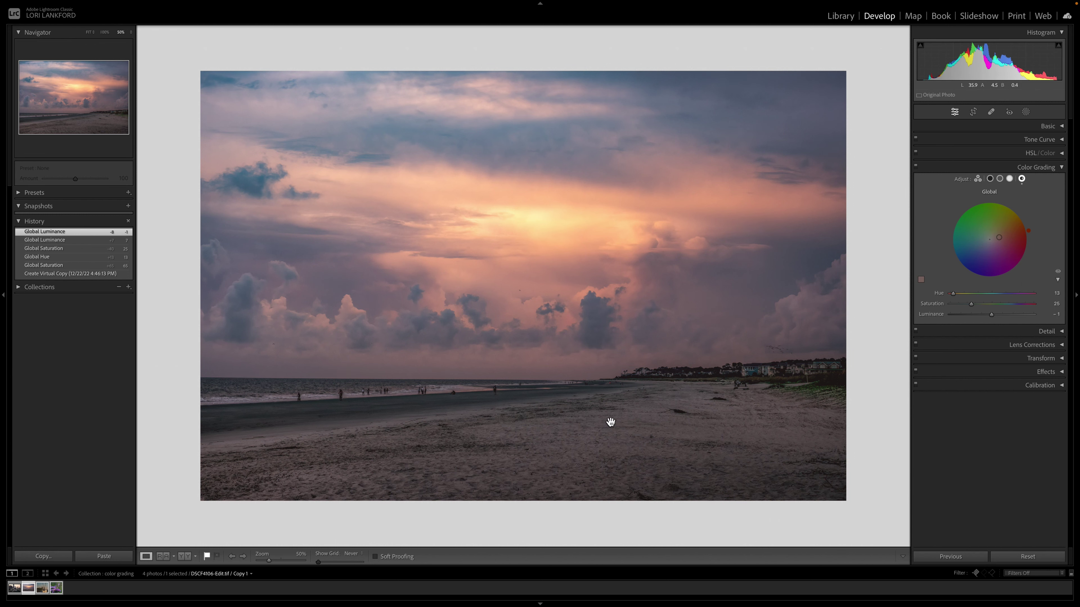
key("backslash")
key("backslash")
Step: Revert the photo to its Create Virtual Copy history state and set the Highlights color grading saturation to 77
left_click(76, 274)
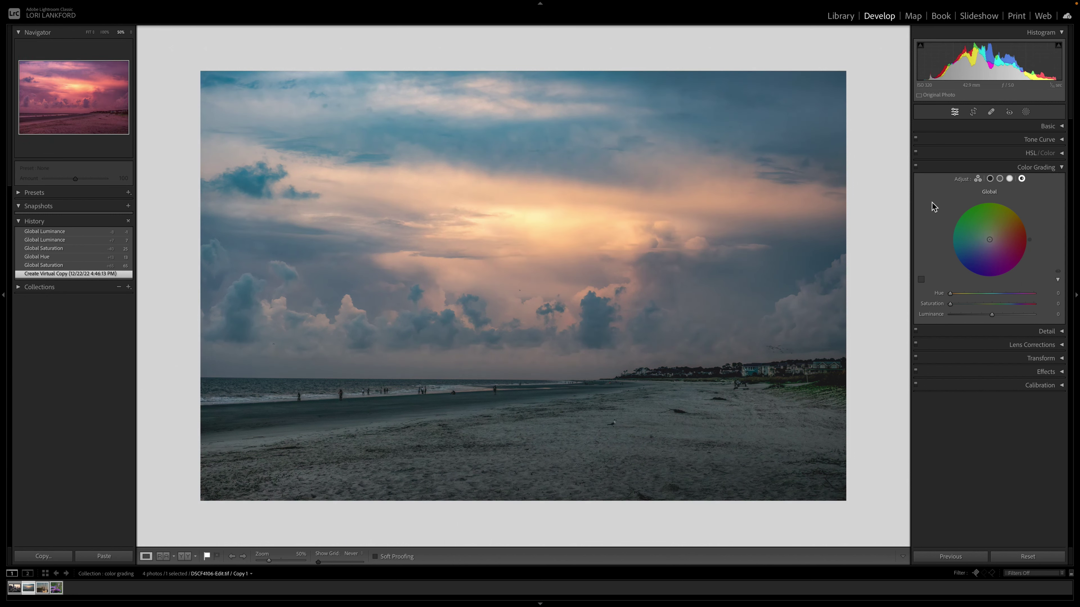
left_click(990, 179)
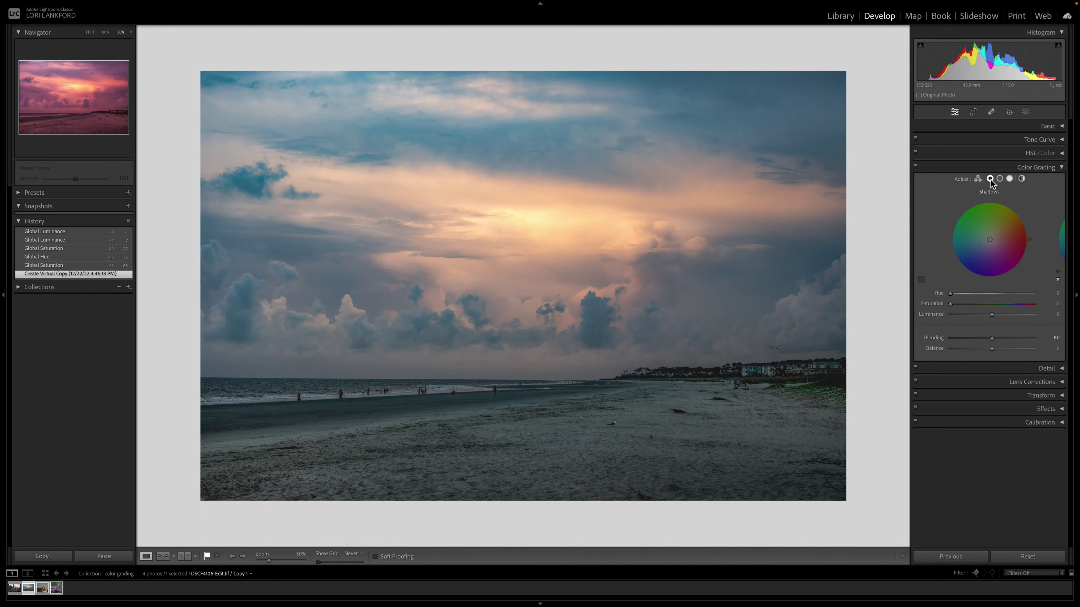
left_click(1000, 179)
left_click(1010, 179)
left_click_drag(951, 304, 1015, 304)
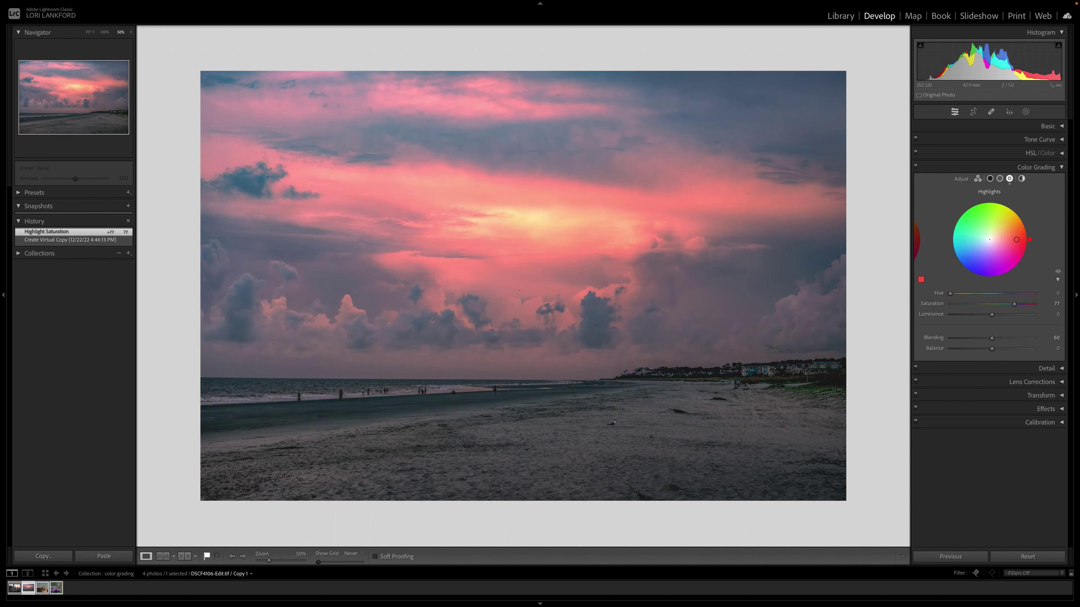
Step: Set the beach photo's Highlights color grading to hue 22, saturation 26 and luminance -11
mouse_move(1029, 240)
left_mouse_down()
mouse_move(1025, 223)
mouse_move(1008, 275)
mouse_move(1027, 253)
mouse_move(1027, 226)
left_mouse_up()
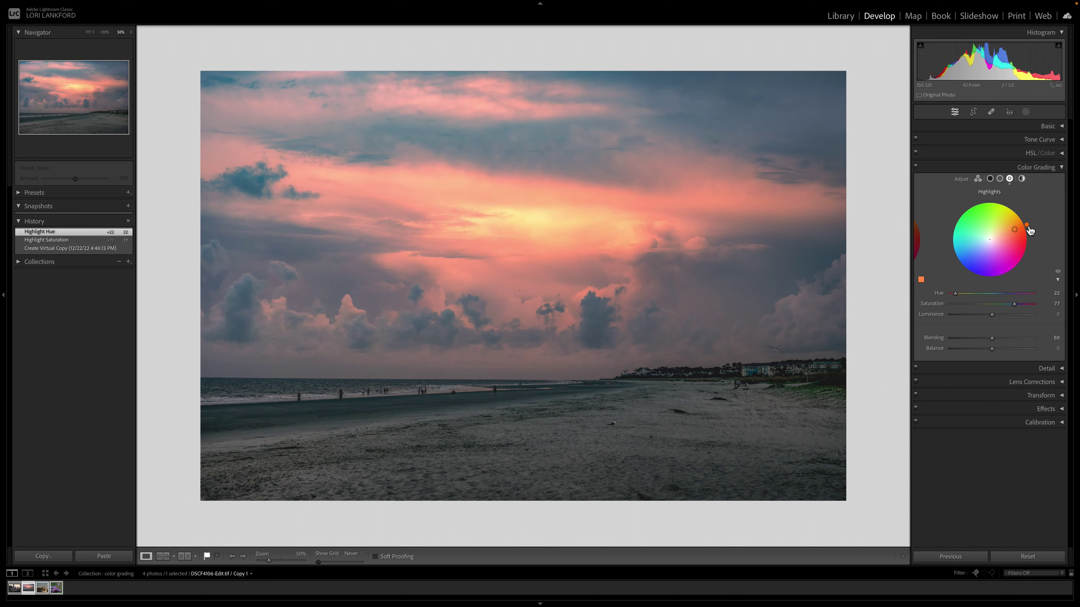
mouse_move(992, 304)
left_mouse_down()
mouse_move(983, 306)
mouse_move(994, 315)
mouse_move(979, 319)
mouse_move(1004, 316)
mouse_move(973, 304)
left_mouse_up()
left_click(979, 305)
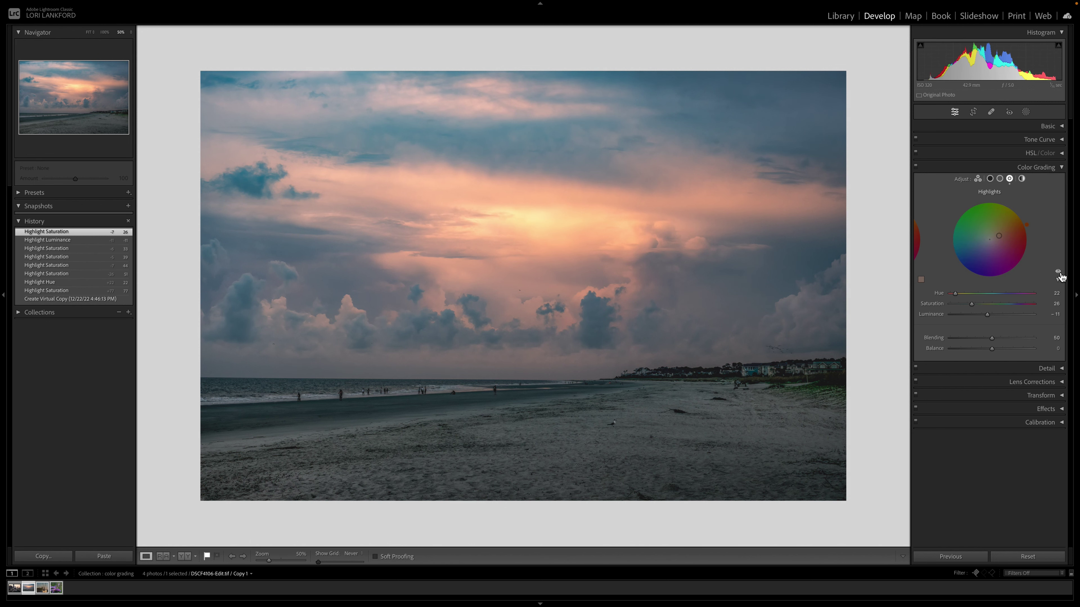
Step: Compare the beach photo with and without the Highlights color grading several times
left_click(1059, 272)
left_click(1058, 272)
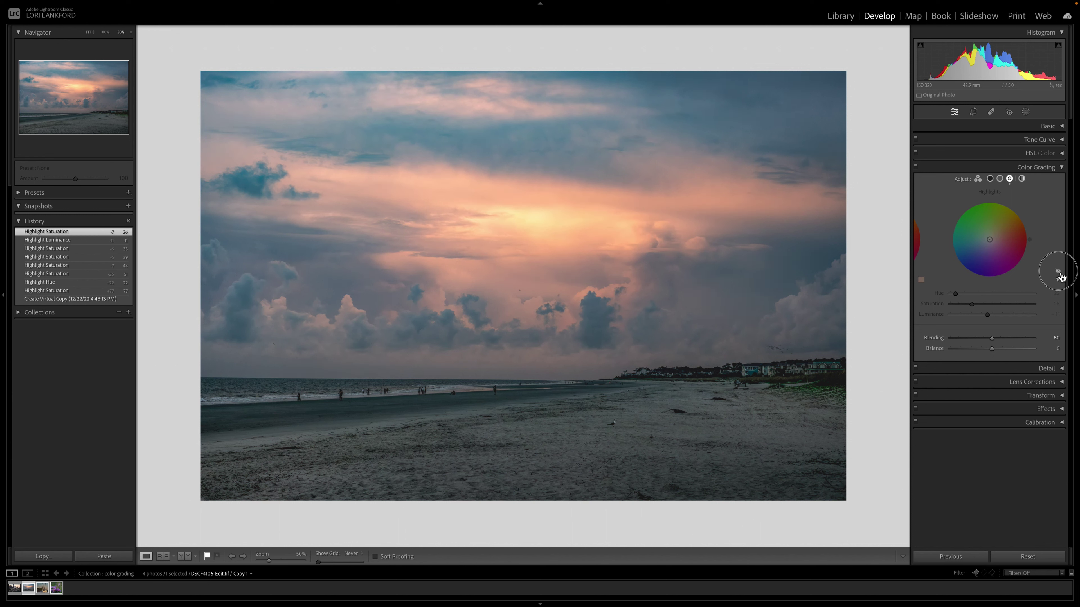
left_click(1058, 273)
left_click(1058, 273)
left_click(1059, 272)
left_click(1058, 272)
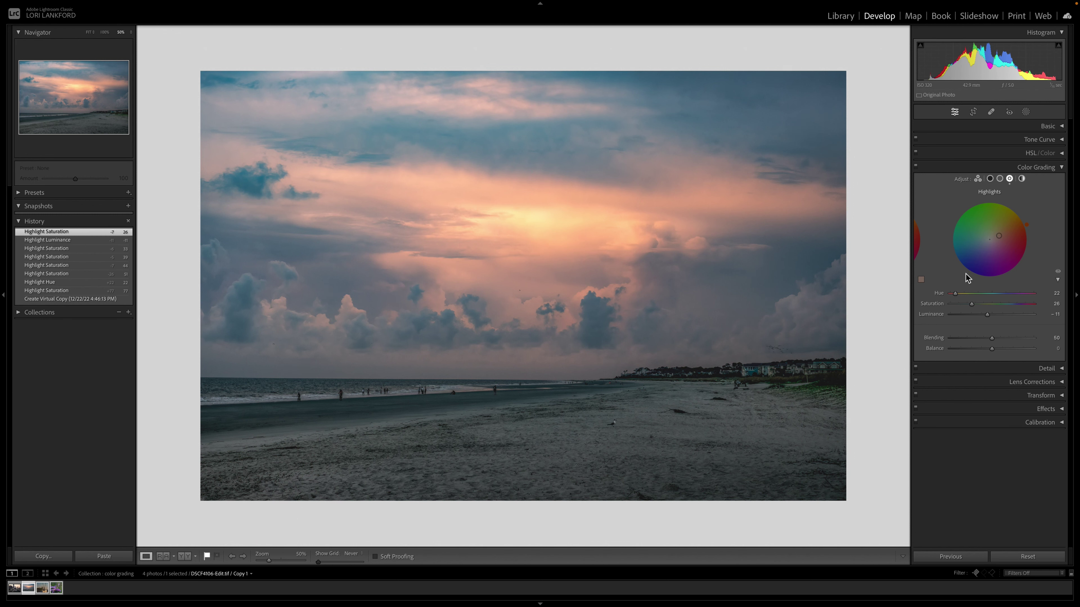
Step: Set the beach photo's Shadows color grading to hue 222, saturation 25 and luminance +16
left_click(991, 179)
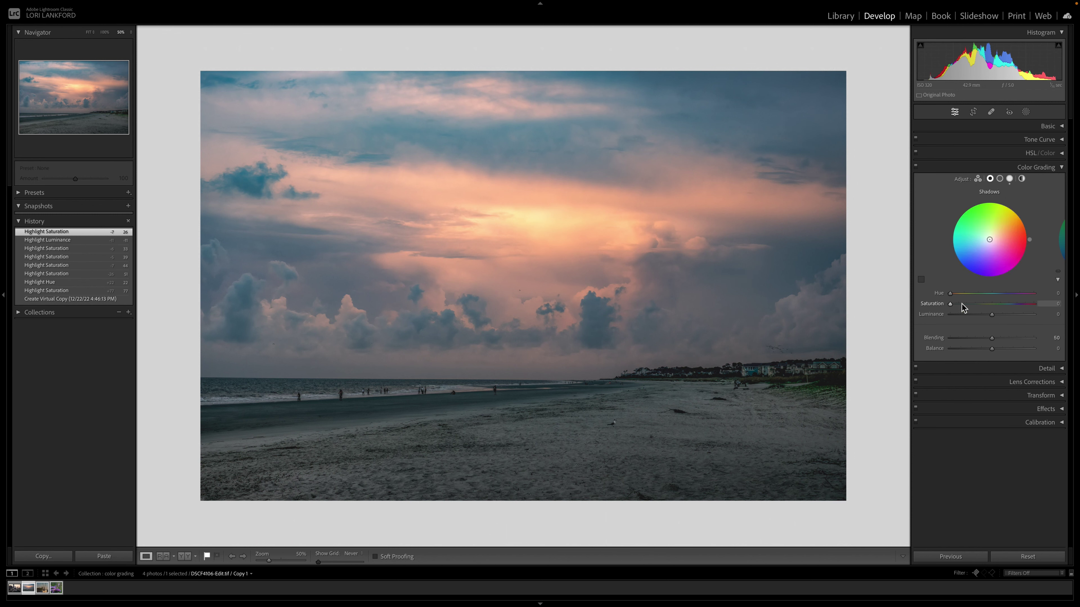
left_click_drag(951, 305, 1011, 305)
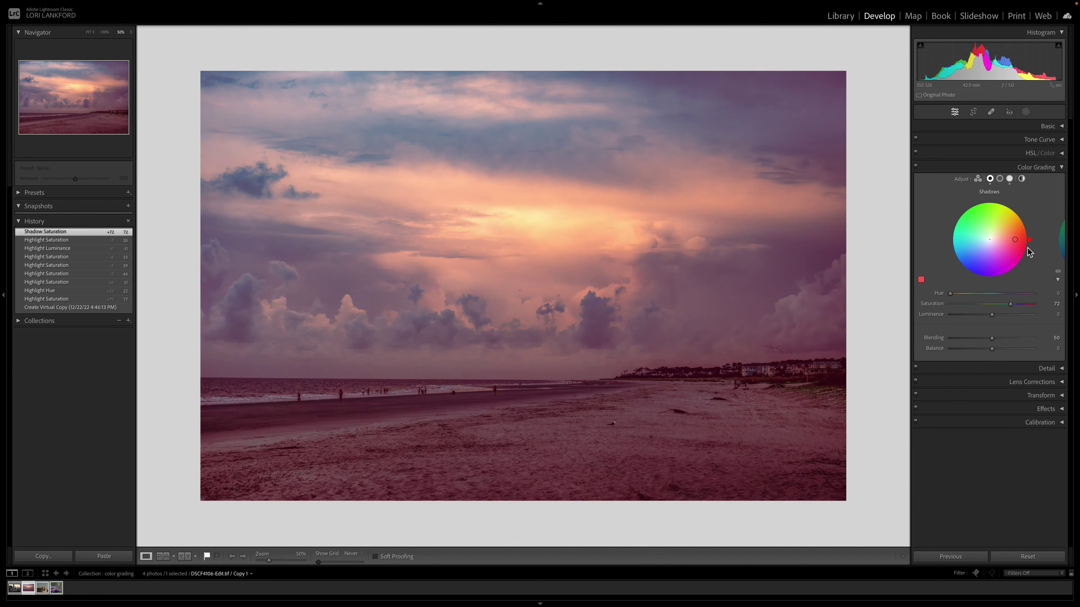
left_click_drag(1029, 243, 960, 267)
mouse_move(991, 305)
left_mouse_down()
mouse_move(971, 308)
mouse_move(991, 314)
mouse_move(975, 318)
mouse_move(999, 318)
left_mouse_up()
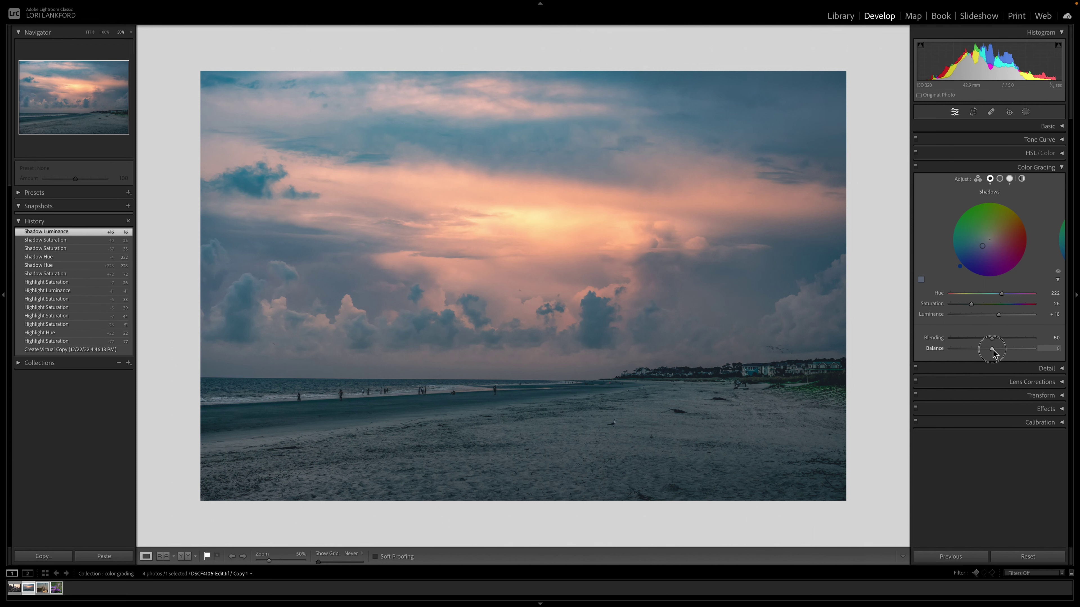
Step: Try the color grading balance at -71 and +75, return it to 0, and set the blending to 48
left_click_drag(994, 350, 964, 351)
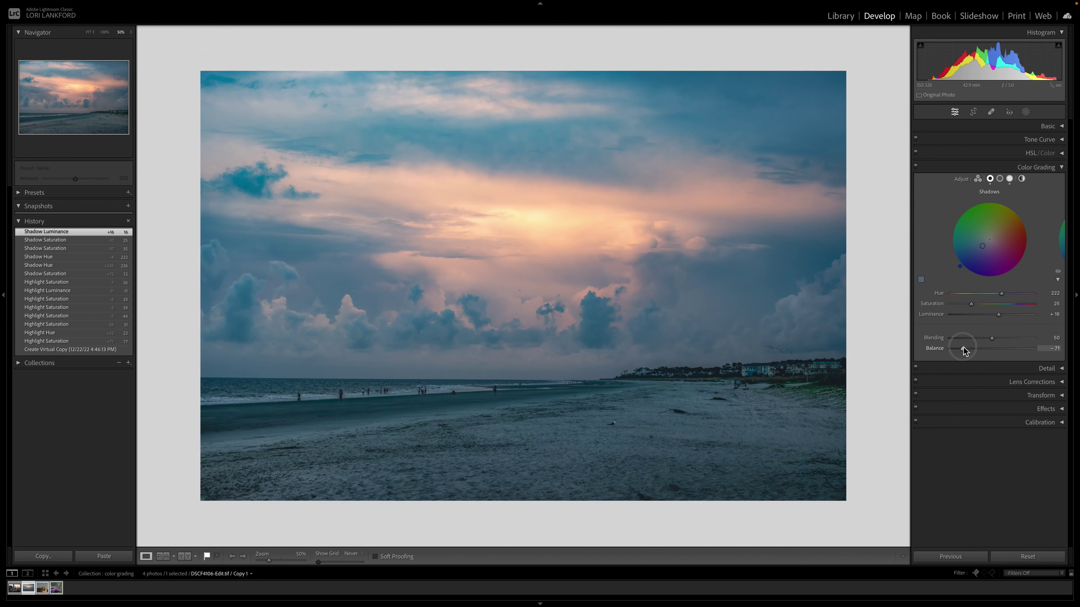
left_click_drag(964, 350, 1025, 351)
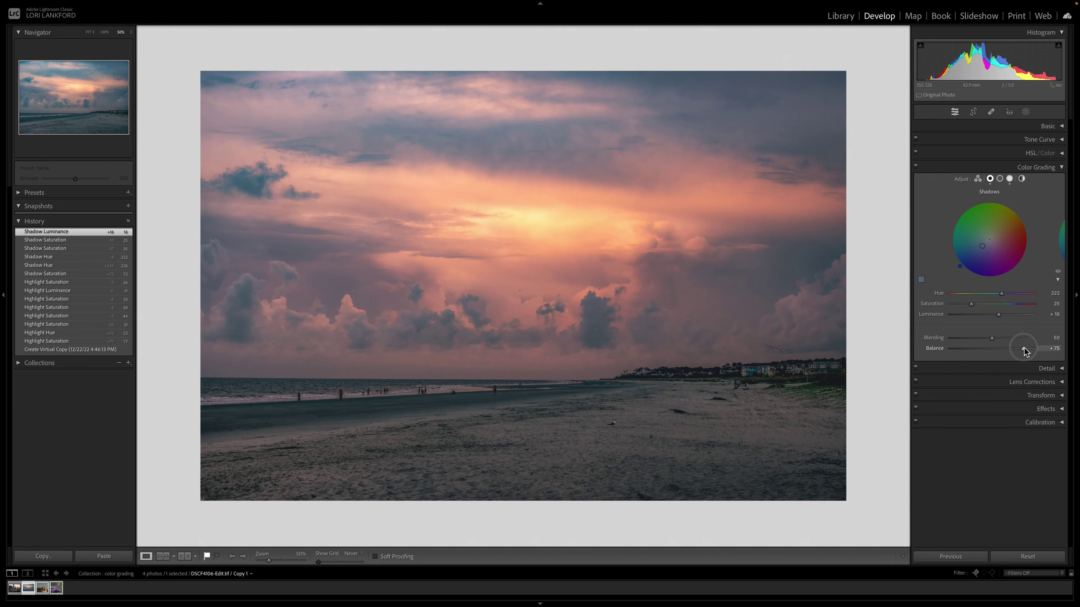
left_click_drag(1023, 350, 966, 340)
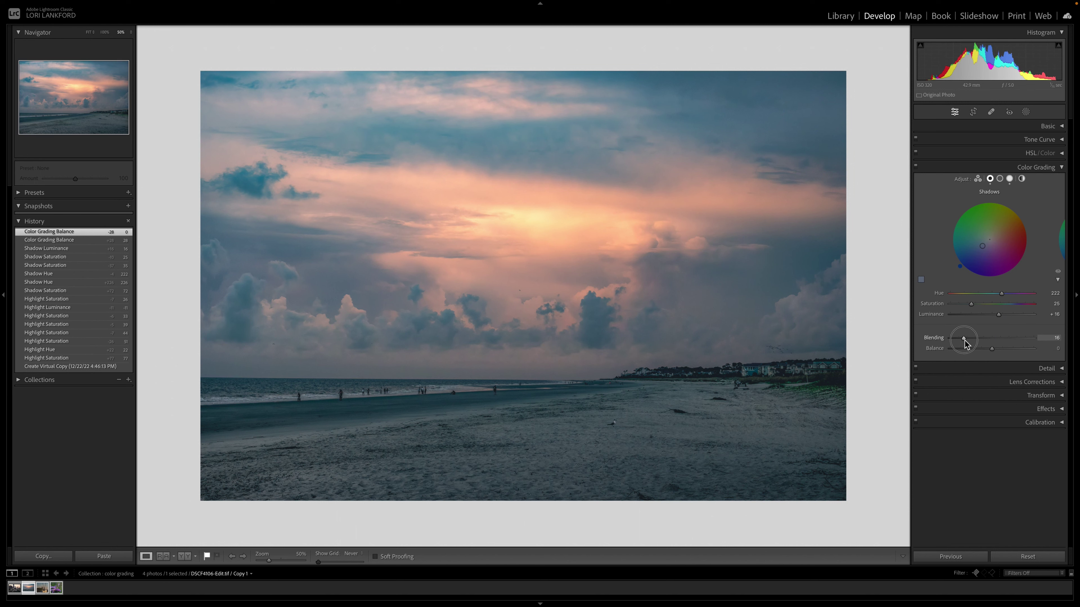
left_click_drag(964, 343, 992, 347)
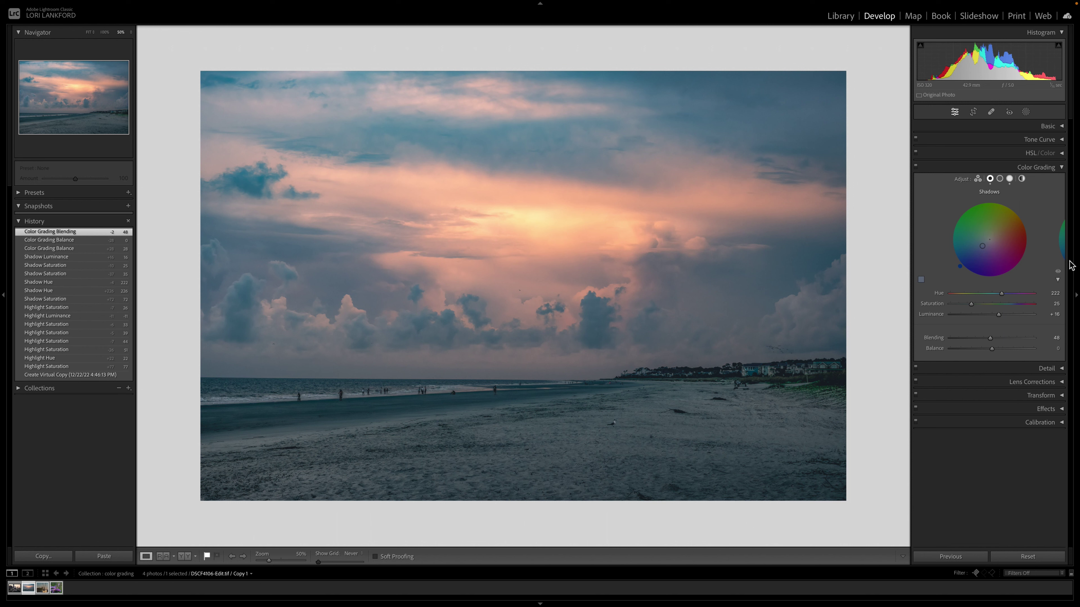
Step: Compare the beach photo with and without the blue Shadows color grading, checking its effect on sand and clouds
left_click(1057, 272)
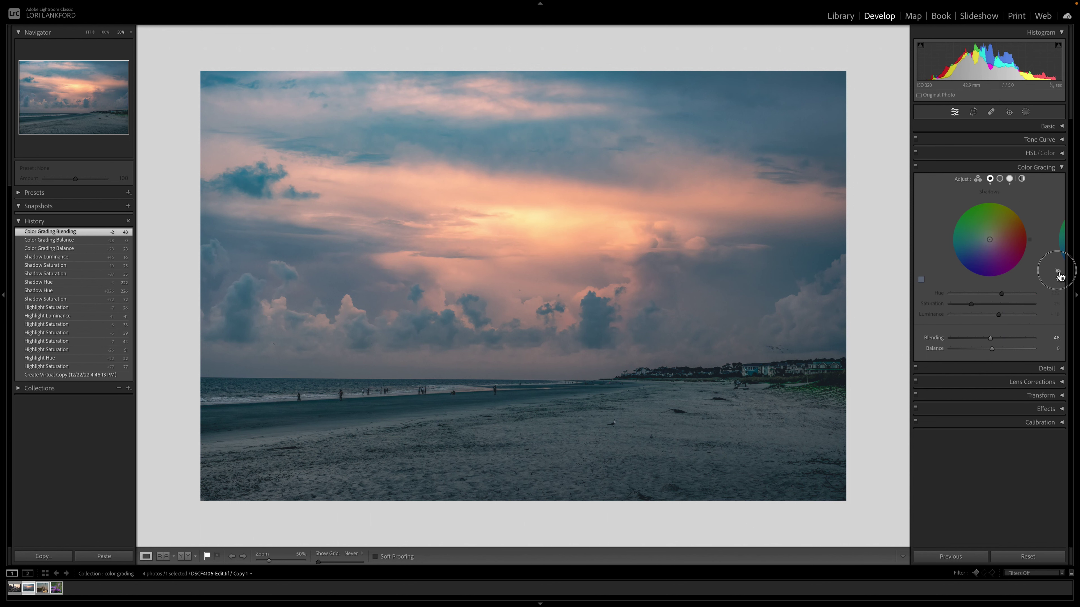
left_click(1057, 273)
left_click(1058, 273)
left_click(1058, 272)
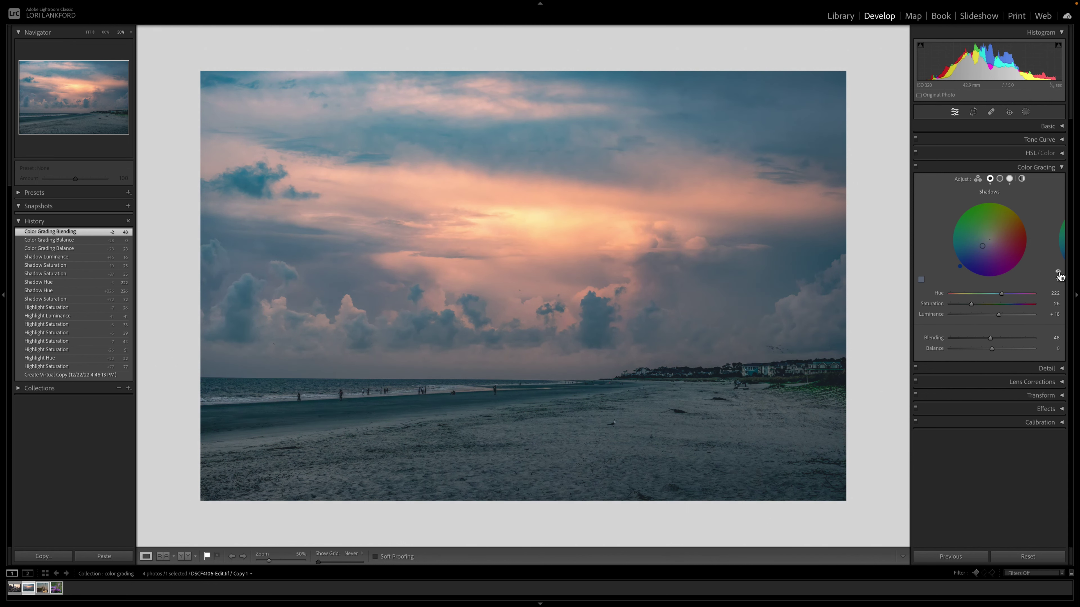
left_click(1057, 273)
left_click(1058, 272)
left_click(1058, 272)
left_click(1058, 272)
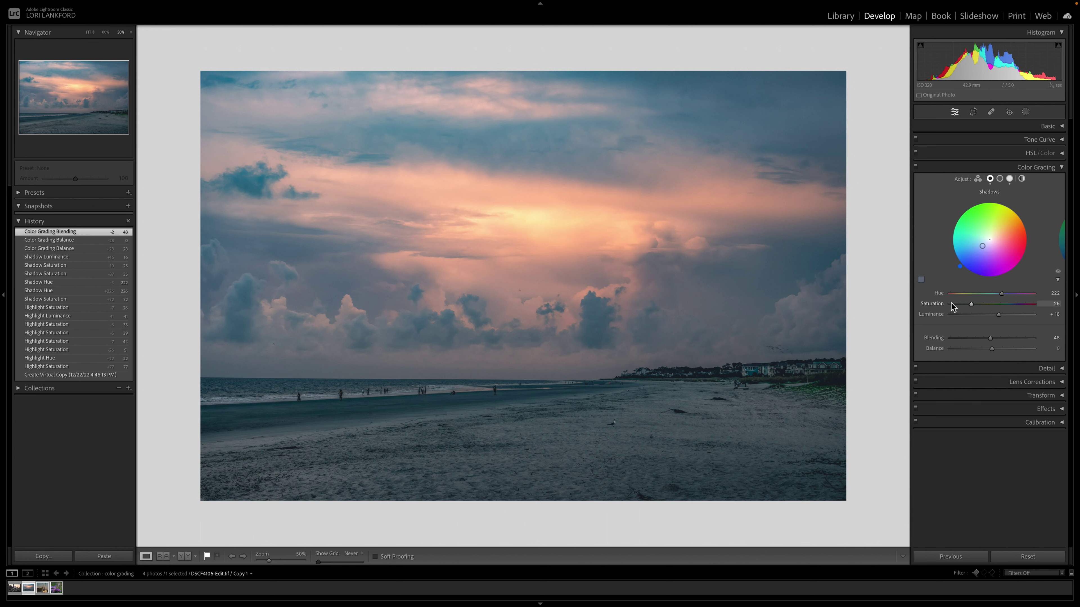
left_click(1058, 273)
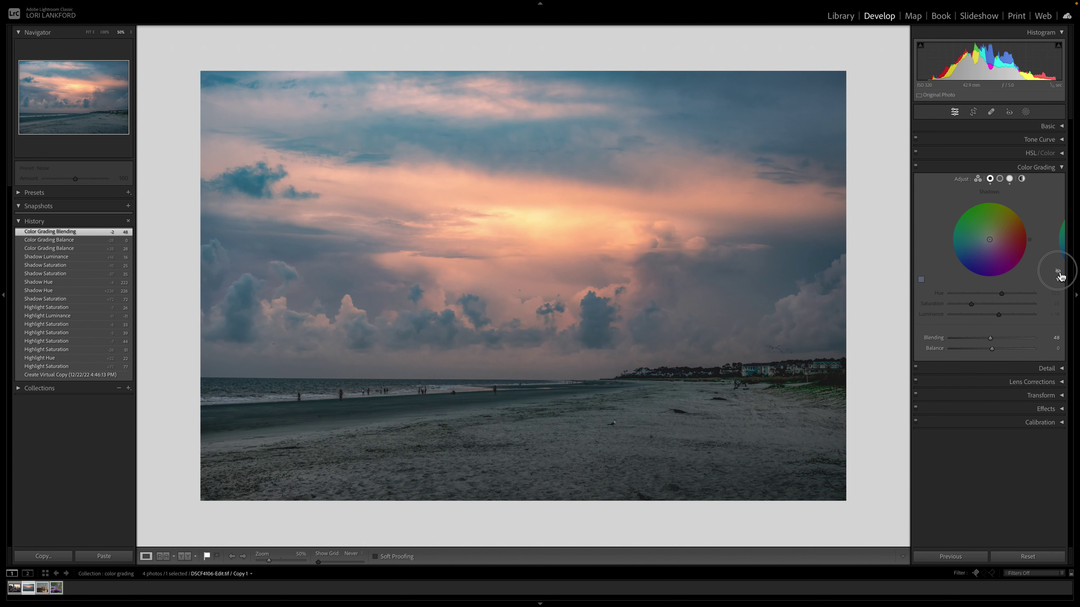
left_click(1058, 273)
left_click(1058, 272)
left_click(1059, 273)
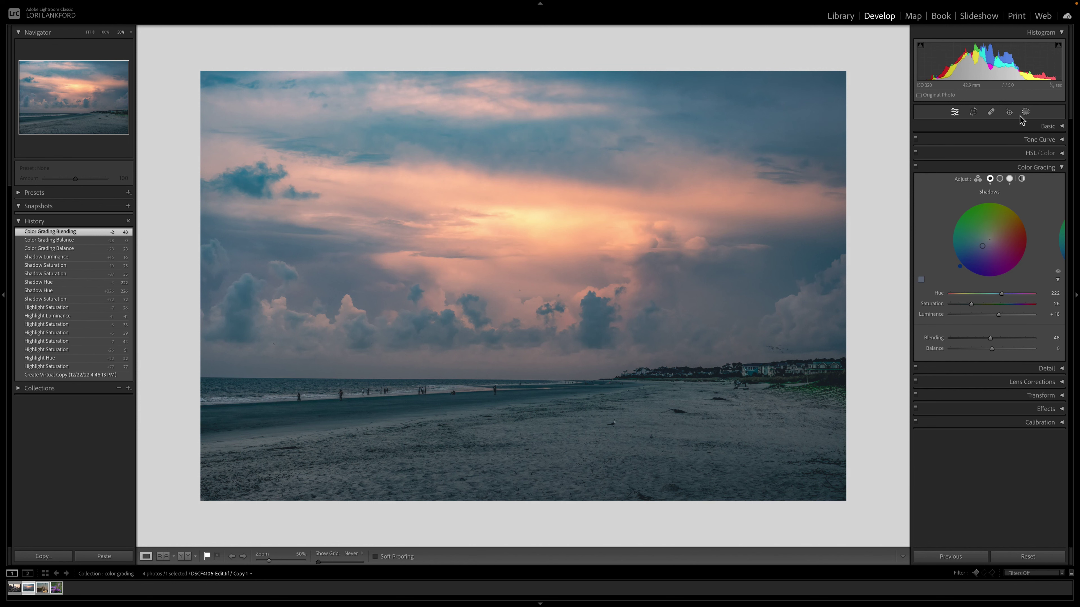
Step: Set the beach photo's Midtones color grading to hue 42 and saturation 20
left_click(1000, 179)
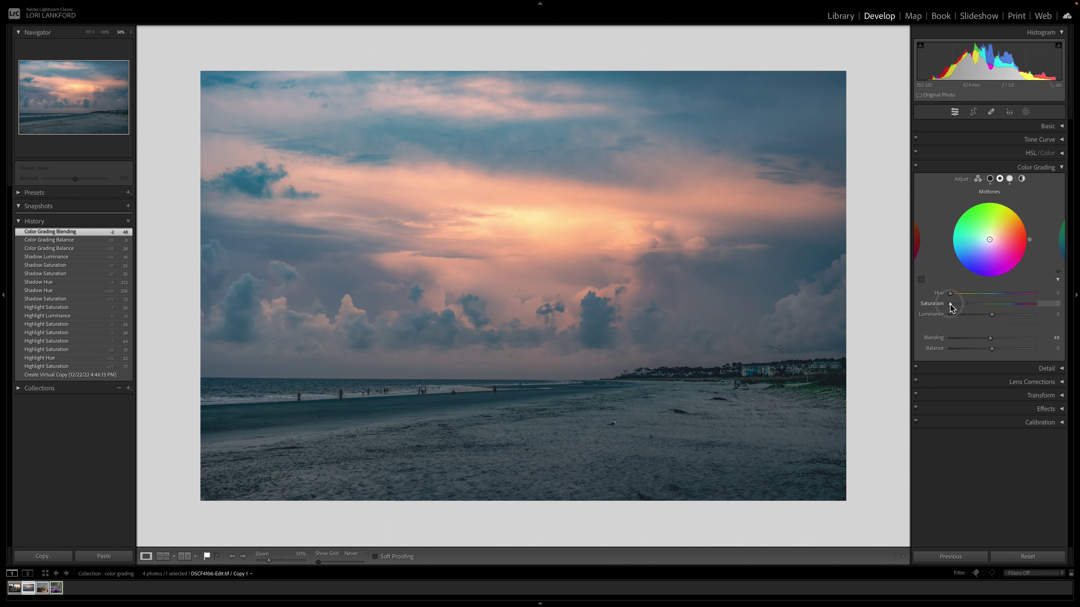
left_click_drag(950, 305, 997, 314)
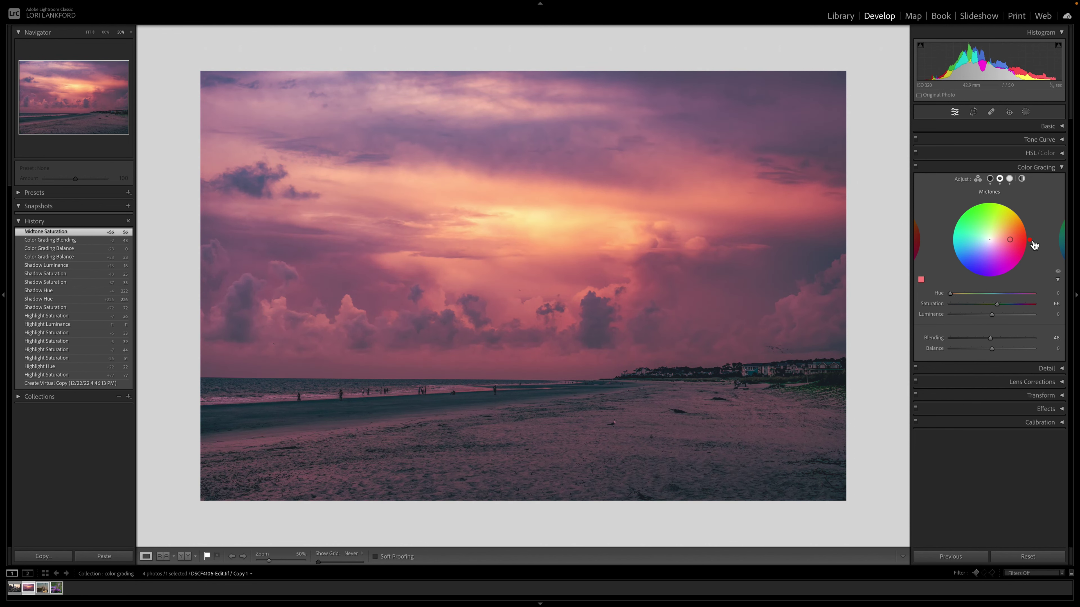
left_click_drag(1034, 245, 1019, 212)
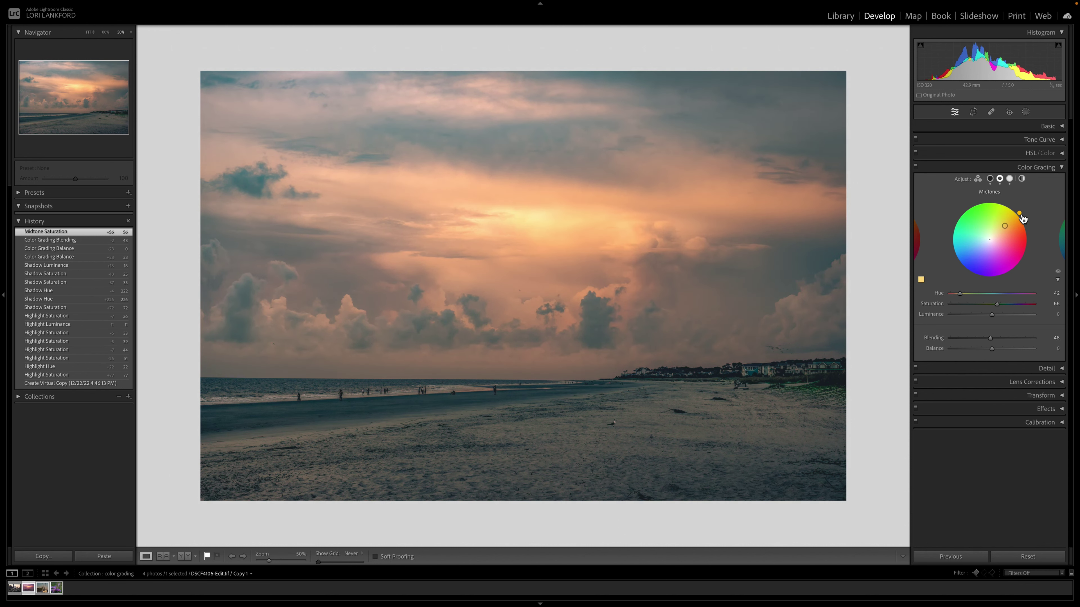
left_click_drag(972, 304, 967, 304)
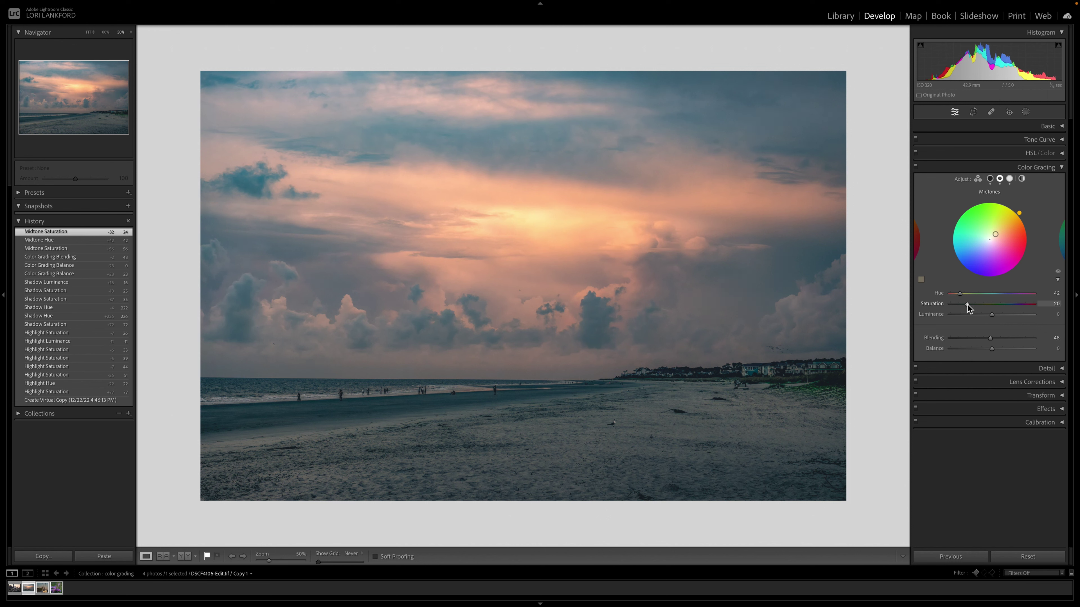
Step: Compare the beach photo with and without the Midtones color grading several times
left_click(1058, 271)
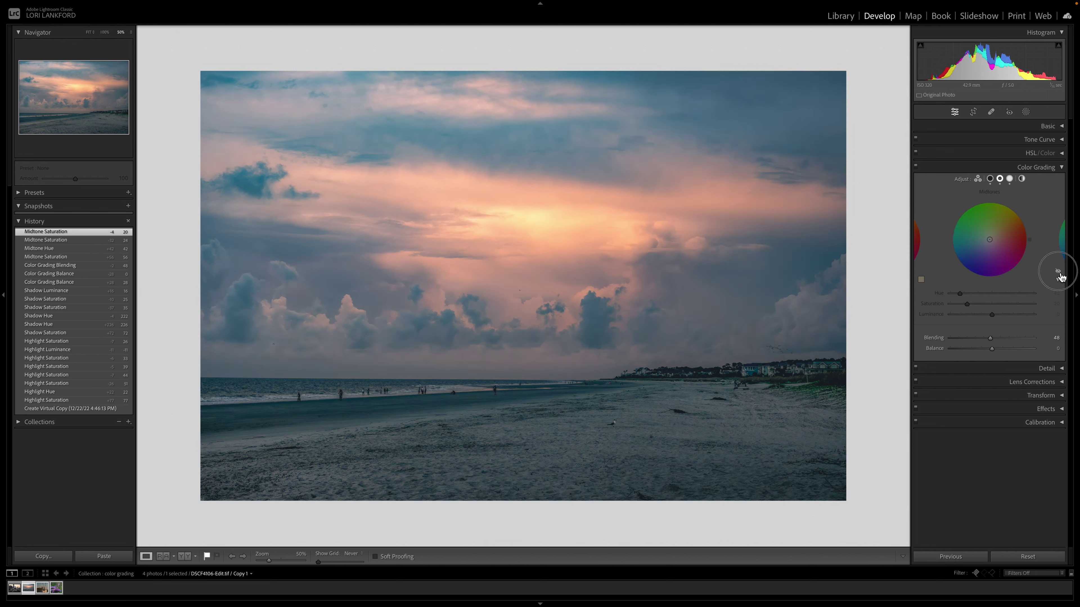
left_click(1059, 273)
left_click(1058, 273)
left_click(1059, 273)
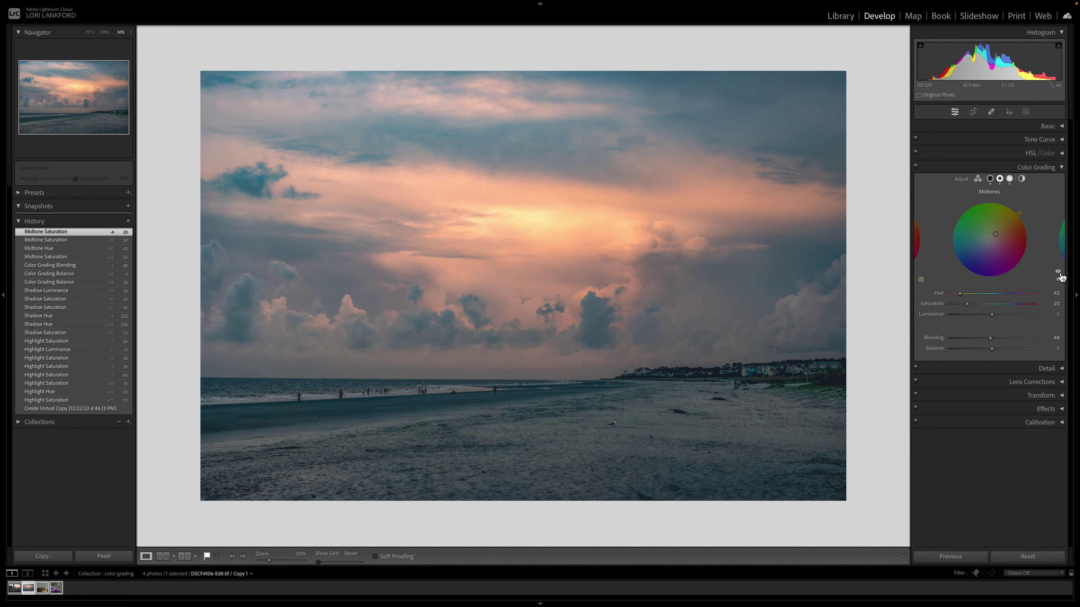
left_click(1058, 273)
left_click(1059, 273)
Step: Open the city fountain photo DSCF7166.RAF and hide the Navigator and History side panel
left_click(15, 588)
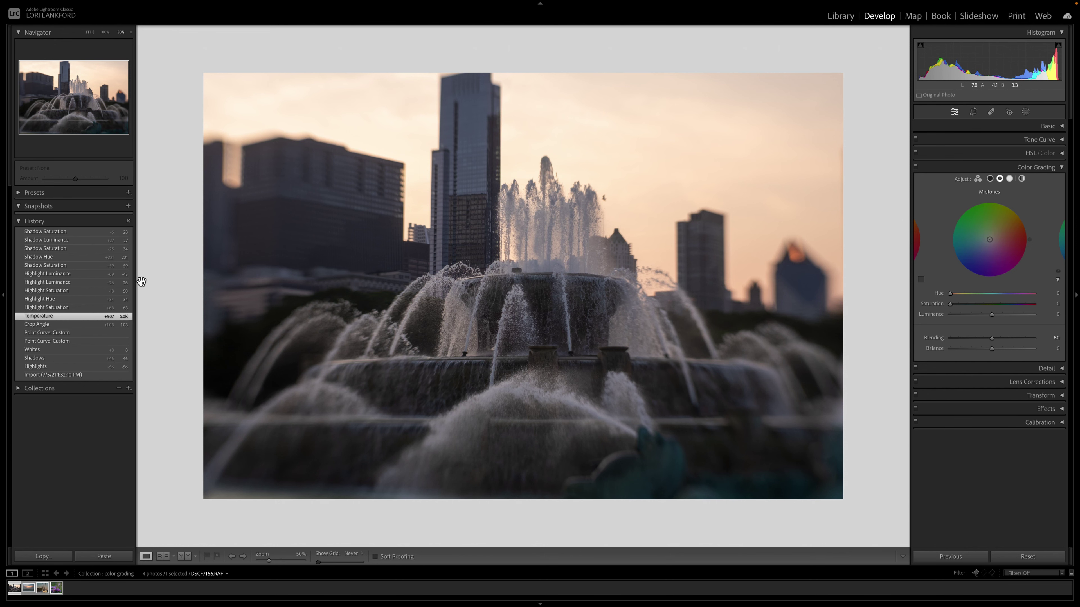
left_click(3, 298)
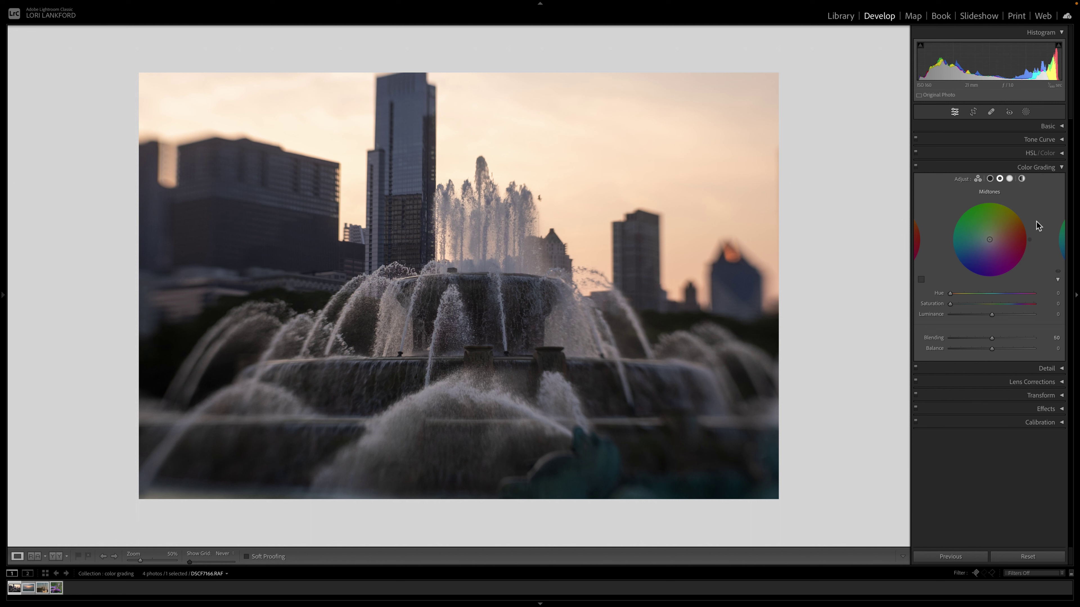
Step: Set the fountain photo's Highlights color grading to hue 28, saturation 30 and luminance -33
left_click(1010, 179)
left_click_drag(950, 304, 1019, 307)
left_click_drag(1019, 239, 1014, 226)
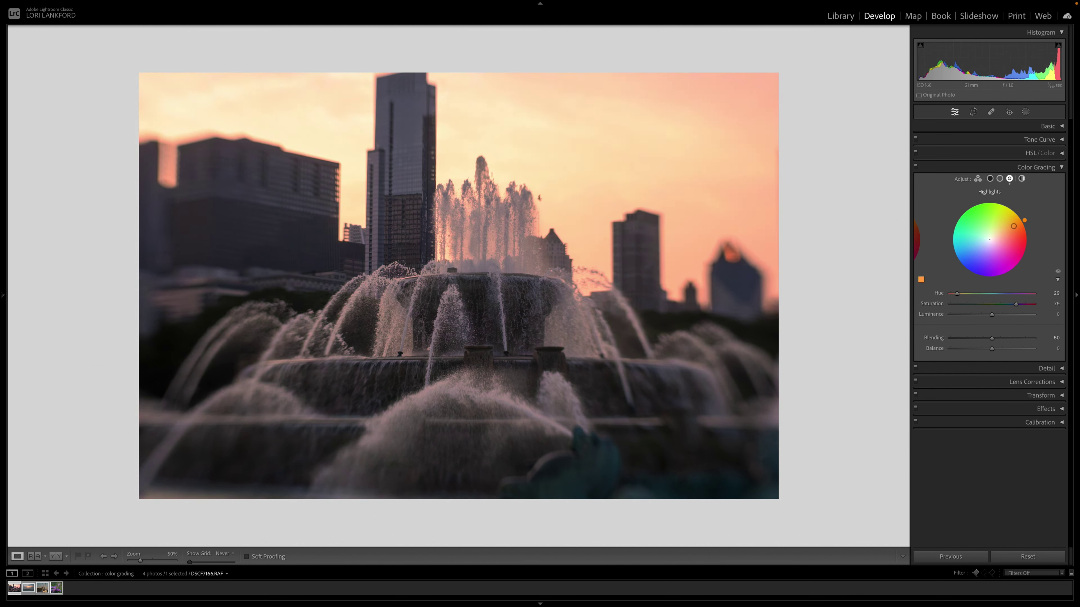
left_click(989, 303)
left_click_drag(989, 303, 994, 305)
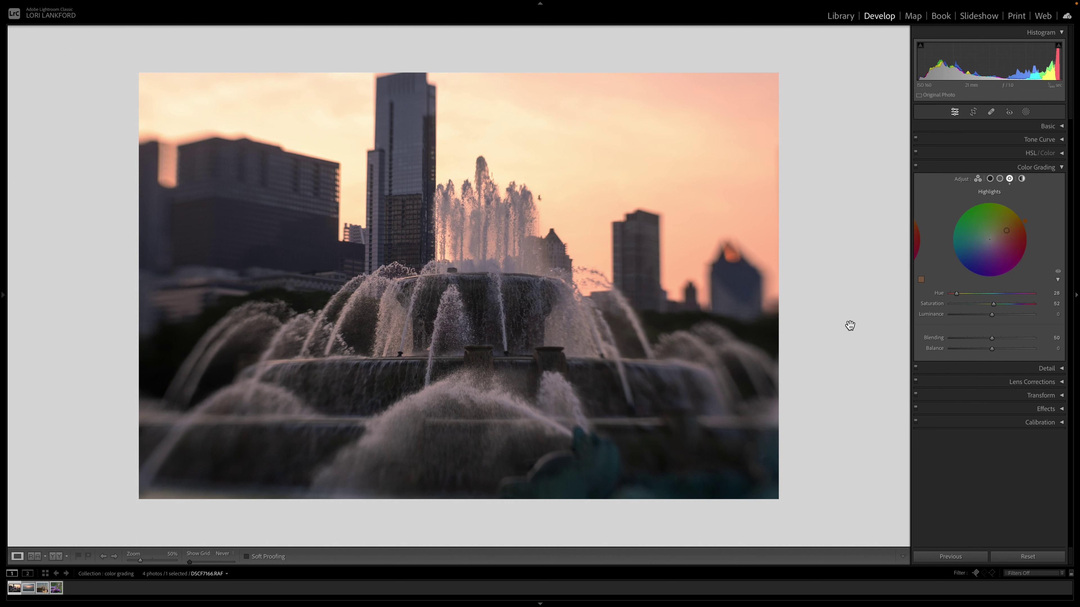
left_click_drag(994, 304, 988, 304)
left_click(978, 315)
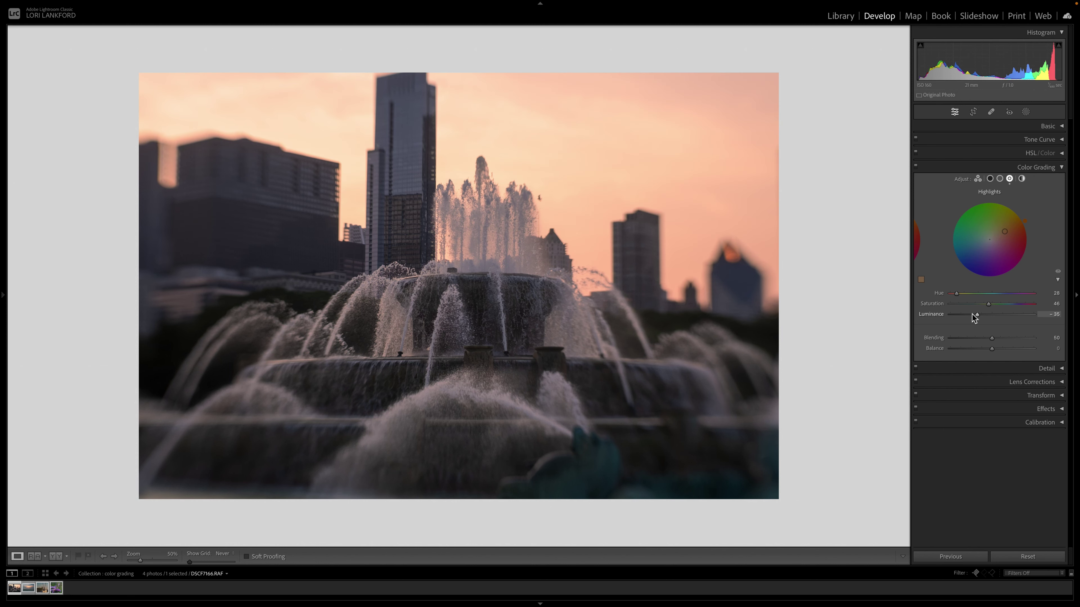
left_click_drag(988, 305, 977, 307)
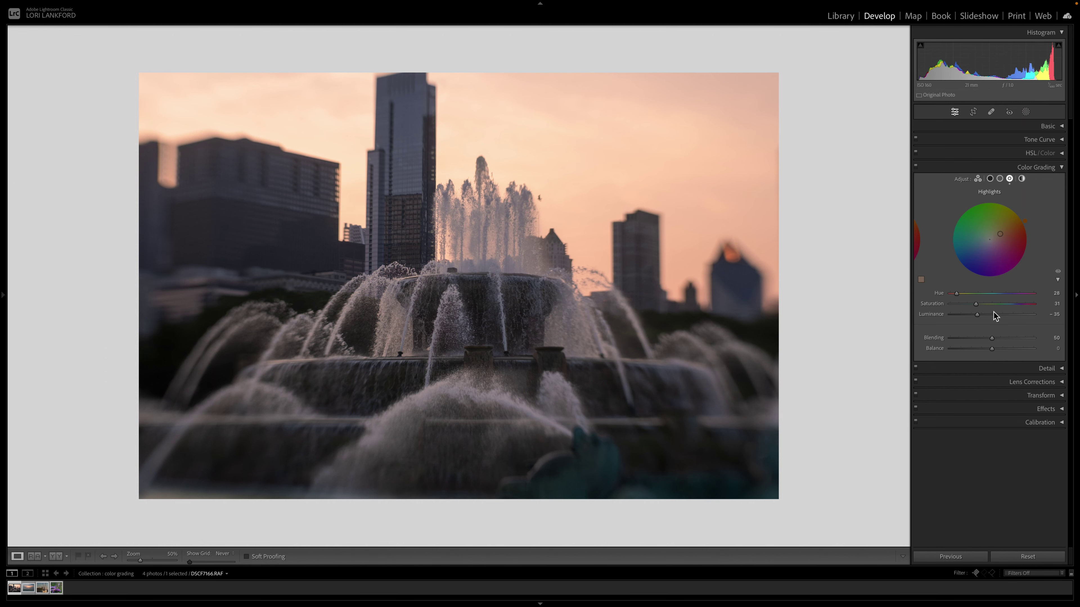
left_click_drag(975, 304, 975, 304)
Step: Compare the fountain photo with and without the orange Highlights color grading
left_click(1058, 272)
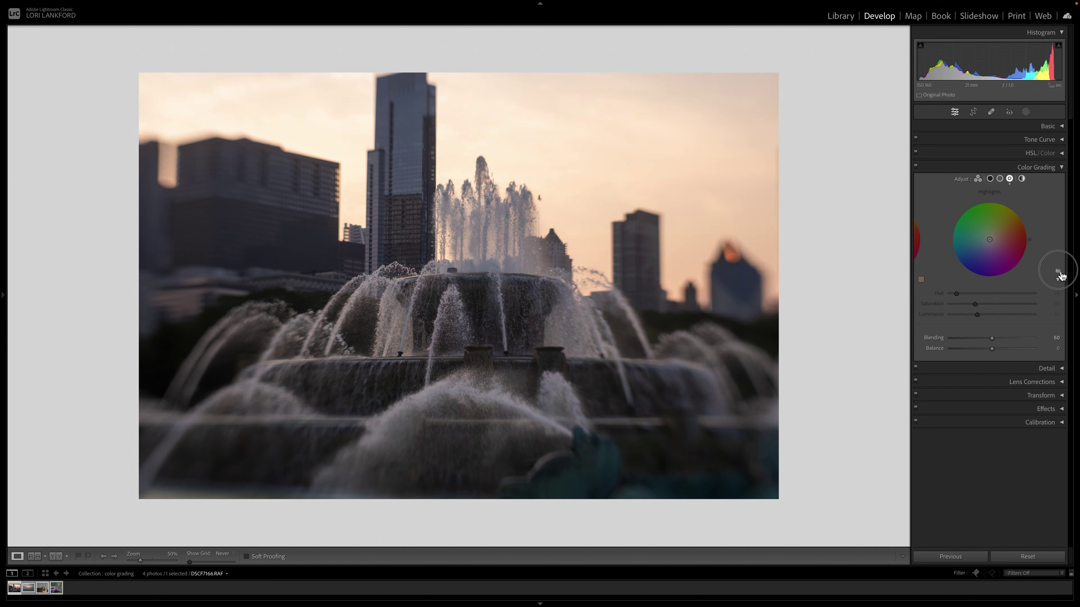
left_click(1059, 273)
left_click(1059, 273)
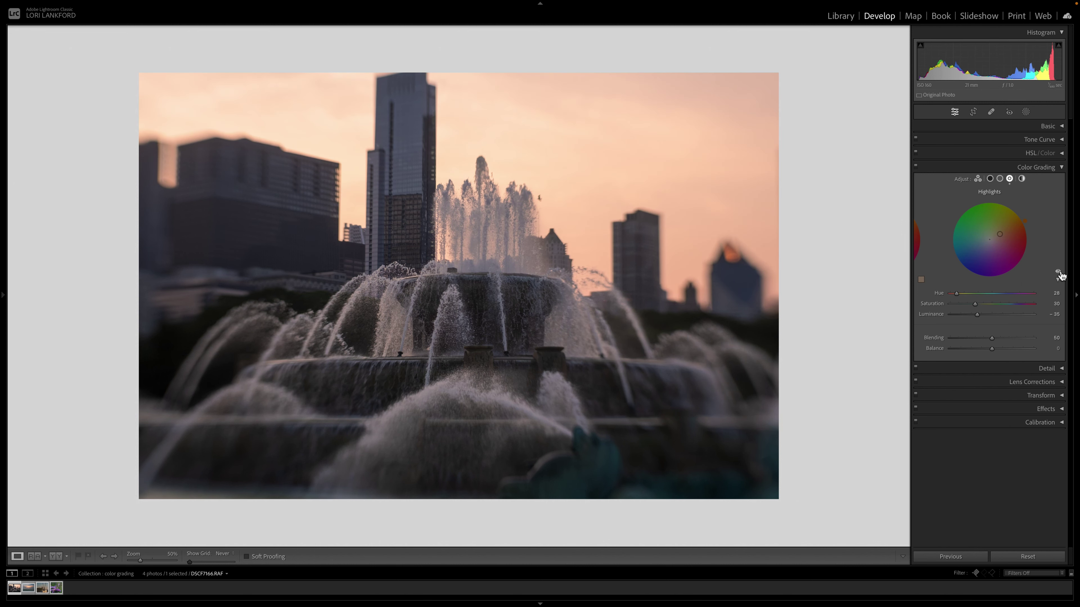
left_click(1059, 273)
left_click(1059, 273)
Step: Set the fountain photo's Shadows color grading to hue 224 and saturation 45
left_click(991, 180)
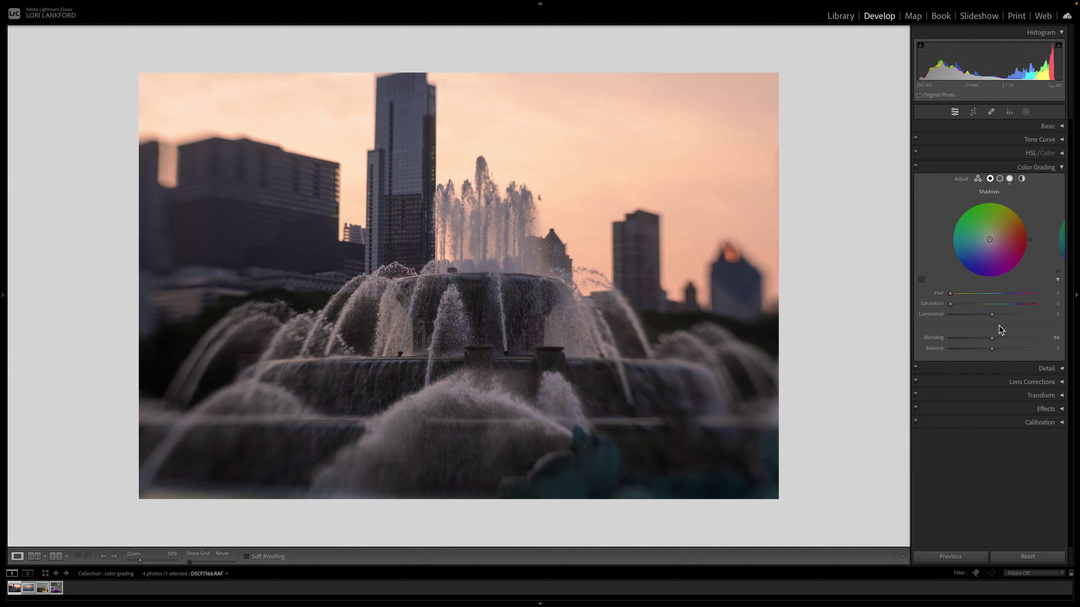
left_click(1011, 303)
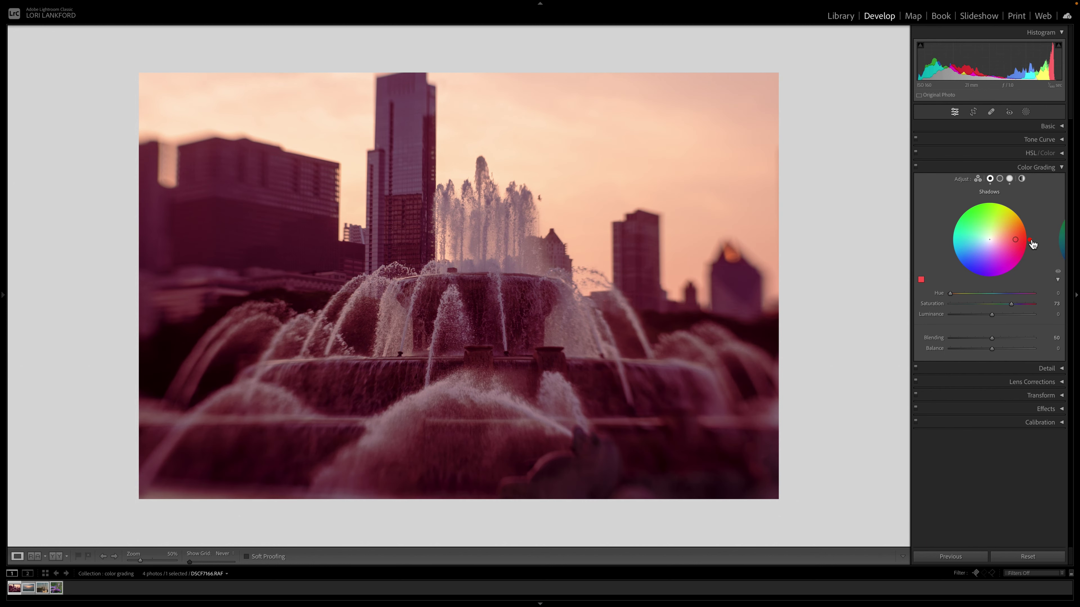
left_click_drag(1030, 241, 962, 269)
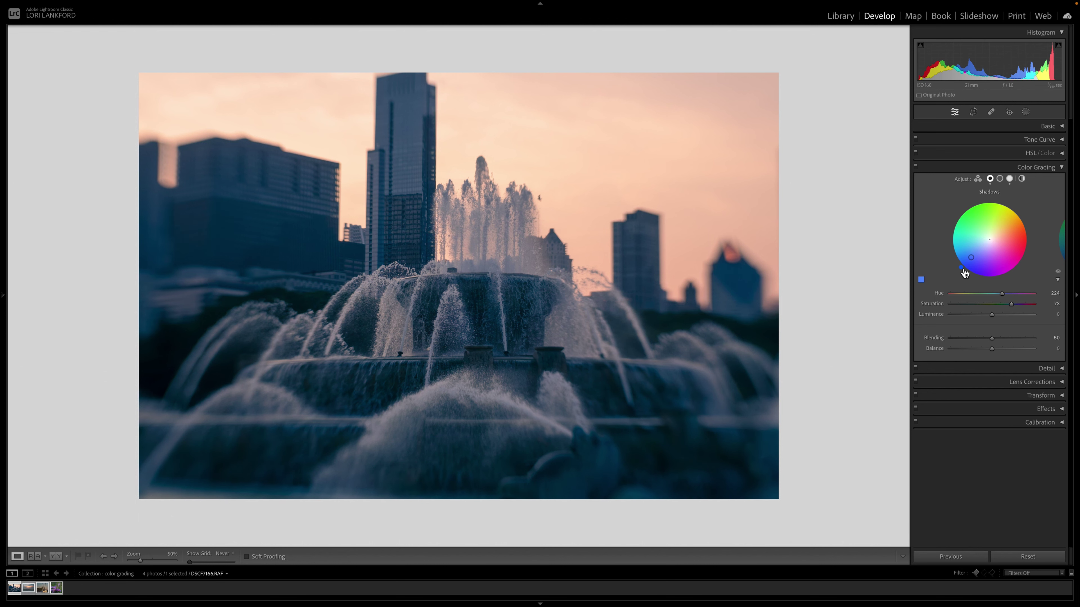
left_click(988, 304)
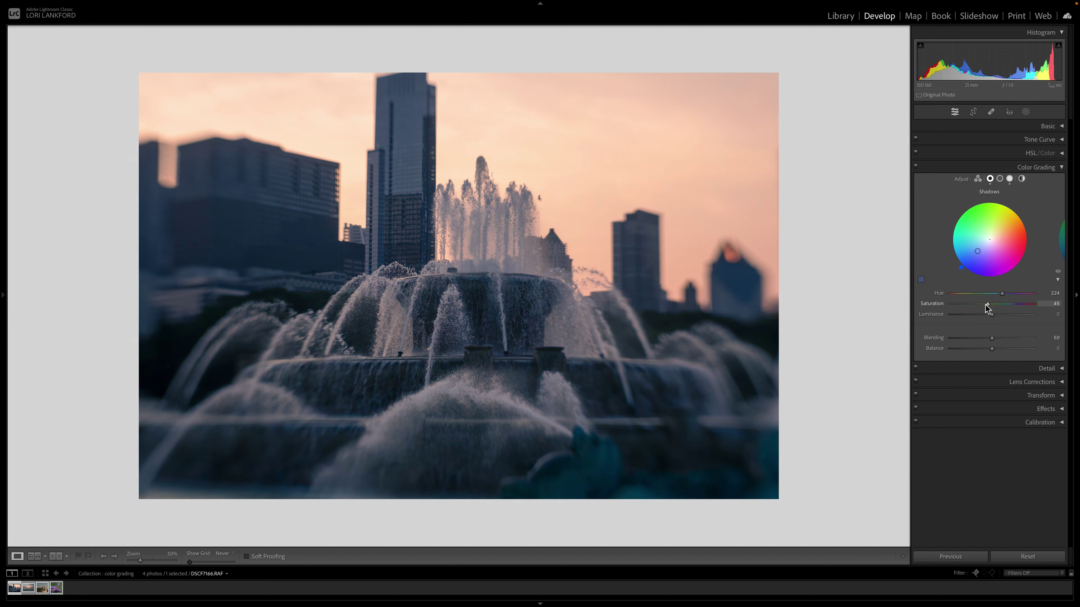
Step: Compare the fountain photo with and without the blue Shadows grading, and with its original before version
left_click(1059, 275)
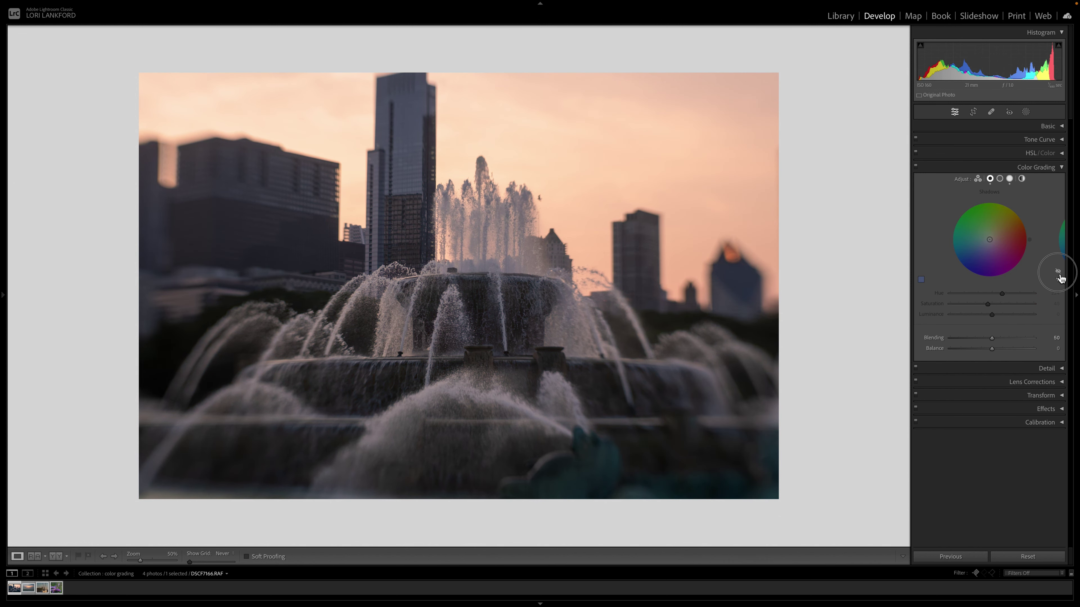
left_click(1059, 275)
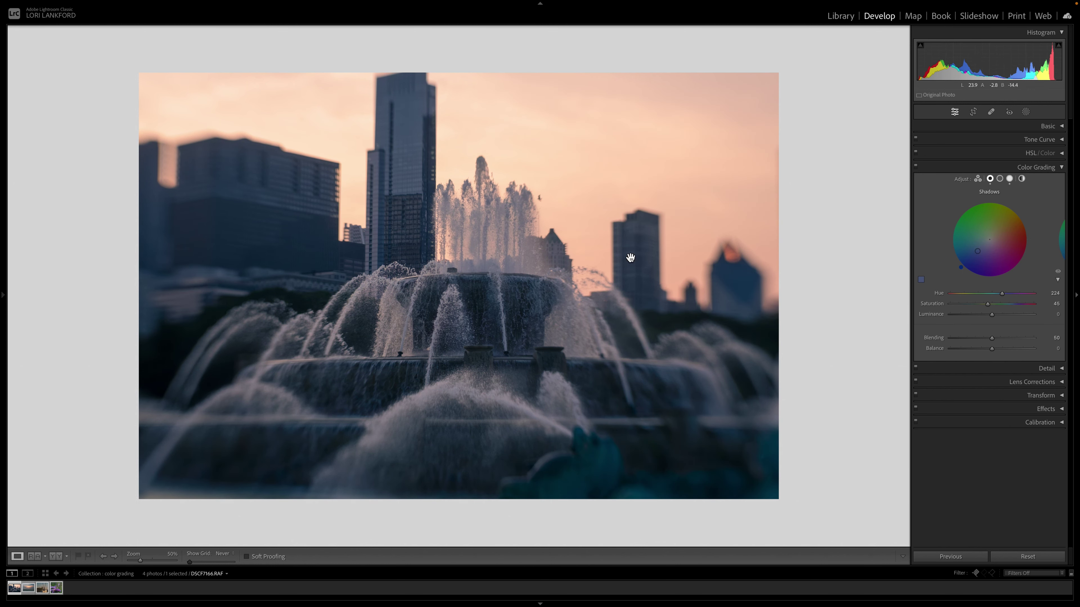
key("backslash")
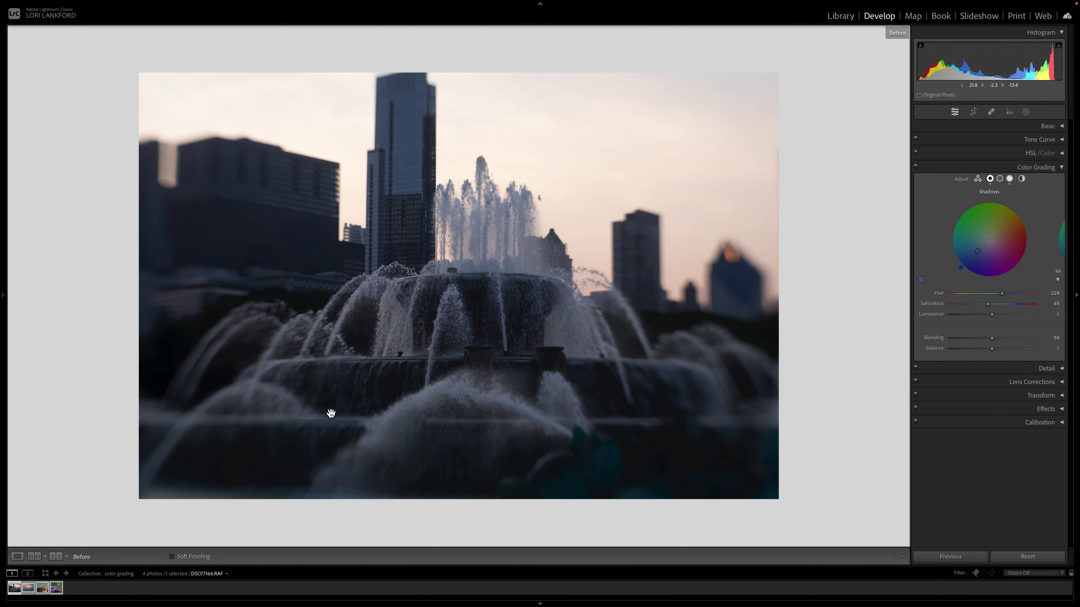
key("backslash")
key("backslash")
key("backslash")
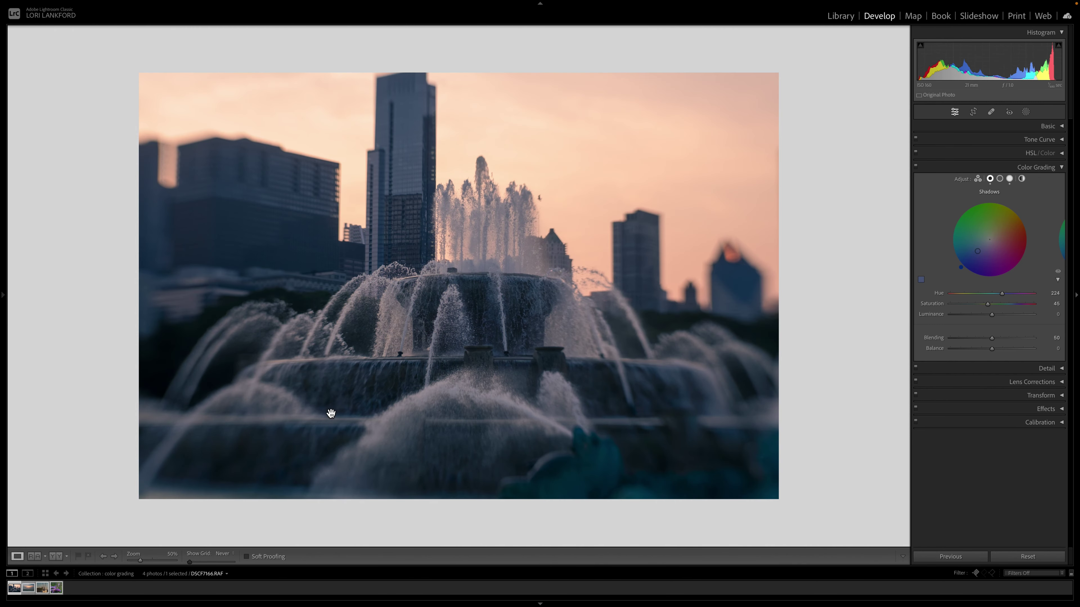
Step: Open the bee-on-flowers photo DSCF0028.RAF and revert it to its Export history state, before any color grading
left_click(58, 589)
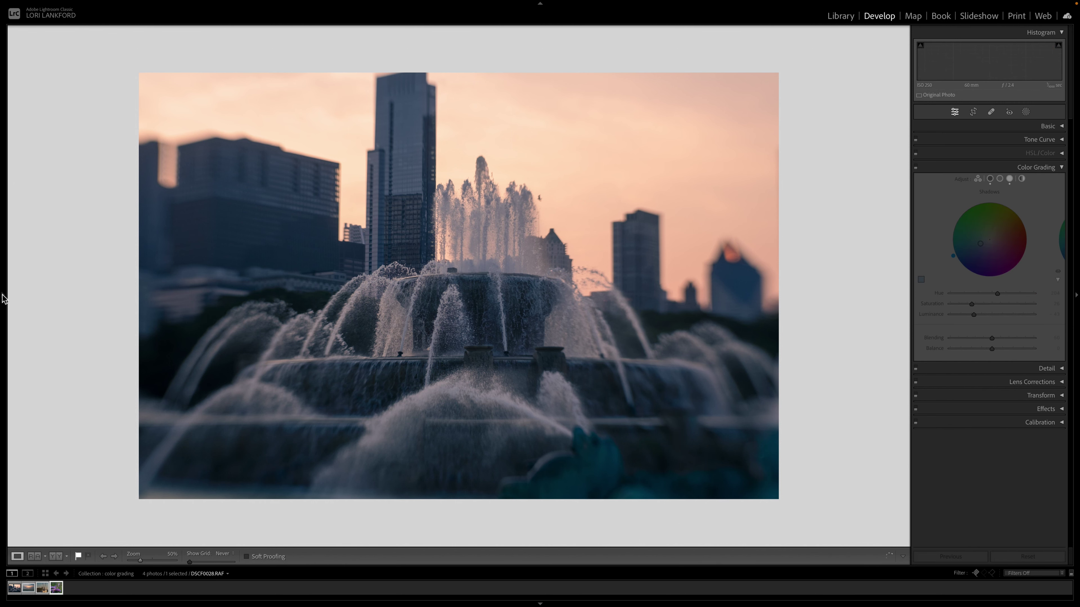
mouse_move(3, 300)
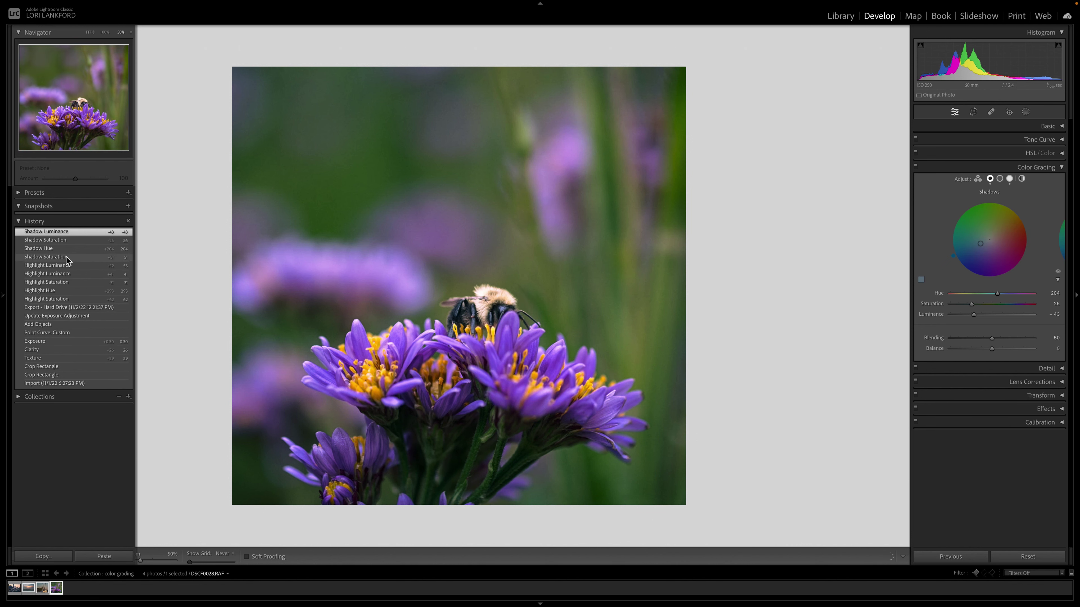
left_click(68, 308)
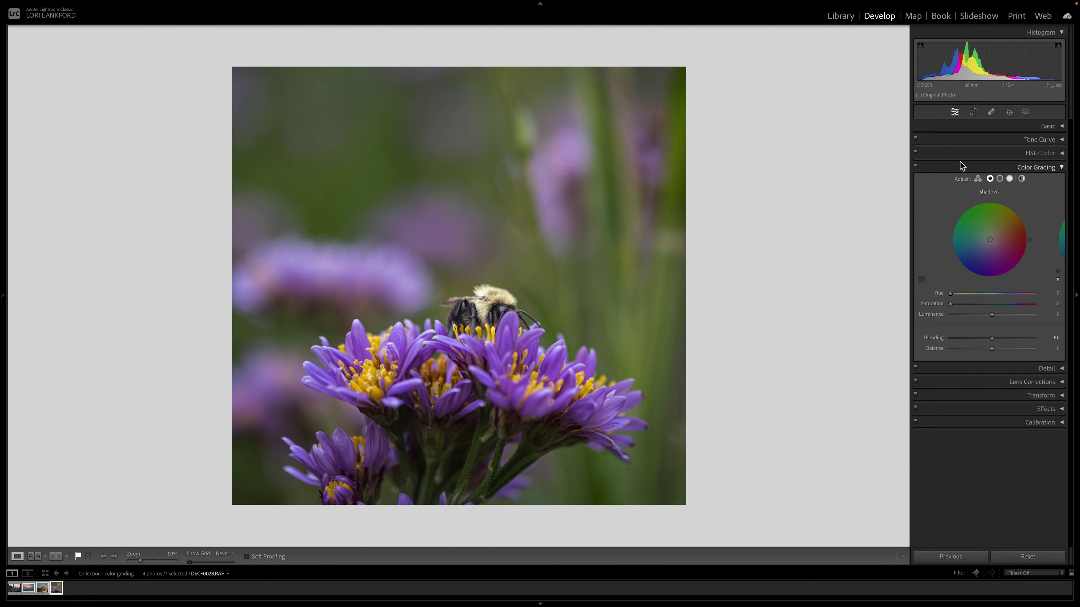
Step: Set the flower photo's Highlights color grading to hue 304, saturation 30 and luminance +43
left_click(1009, 179)
left_click_drag(949, 304, 1010, 311)
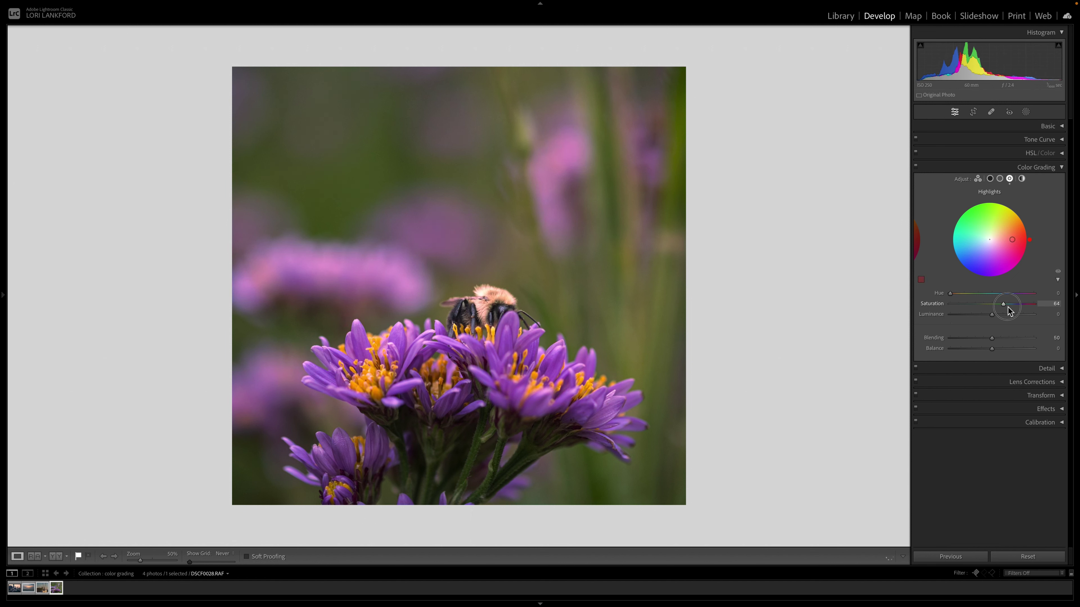
mouse_move(1013, 240)
left_mouse_down()
mouse_move(997, 264)
mouse_move(1005, 258)
mouse_move(970, 255)
mouse_move(994, 264)
mouse_move(1010, 252)
left_mouse_up()
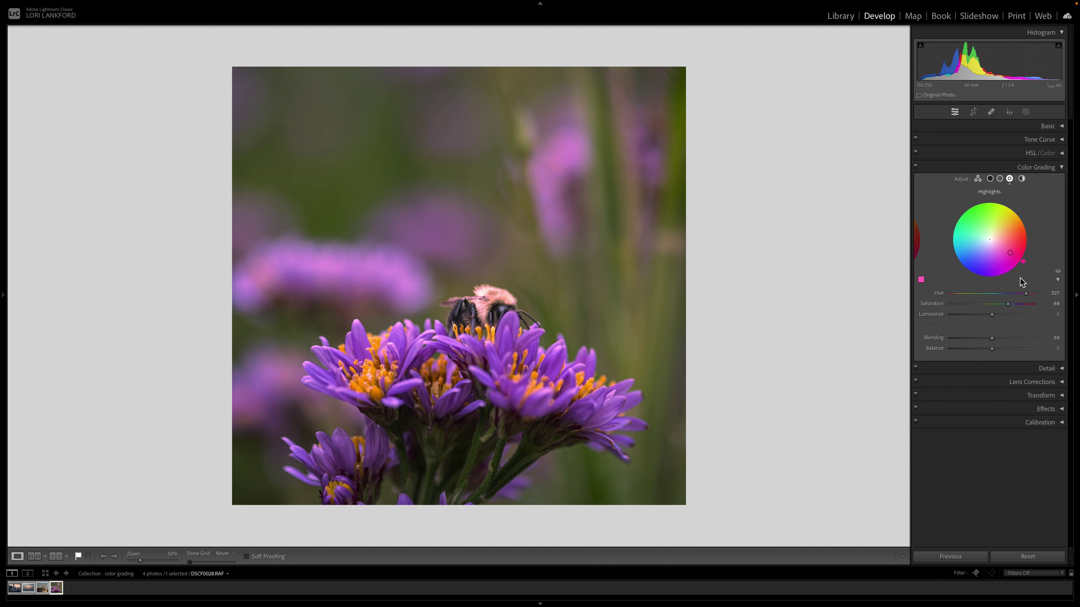
left_click(1020, 304)
left_click_drag(1027, 267, 1026, 269)
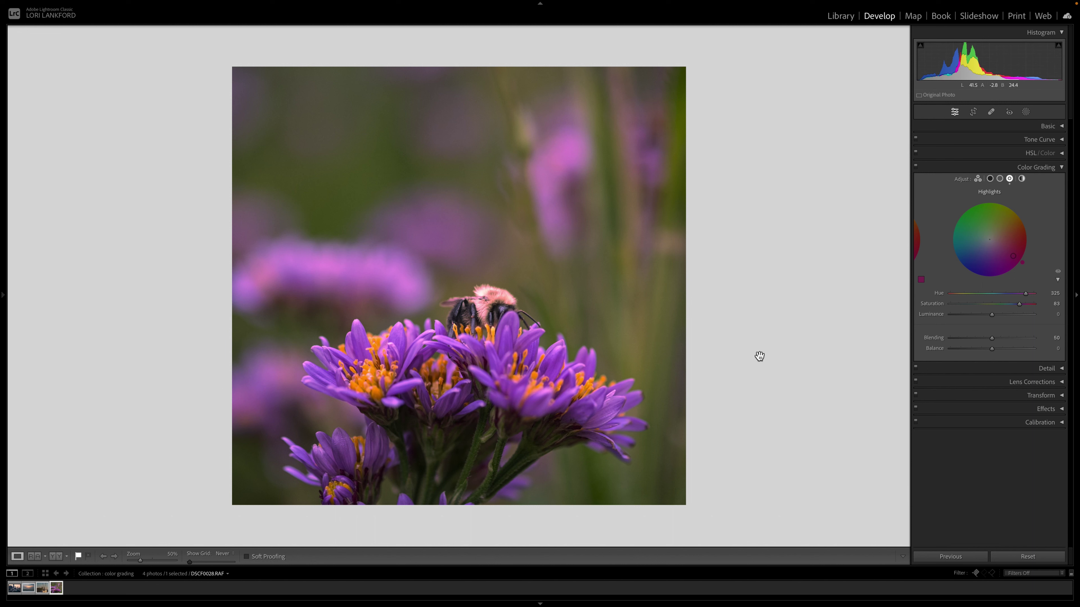
left_click(990, 304)
left_click_drag(981, 304, 972, 304)
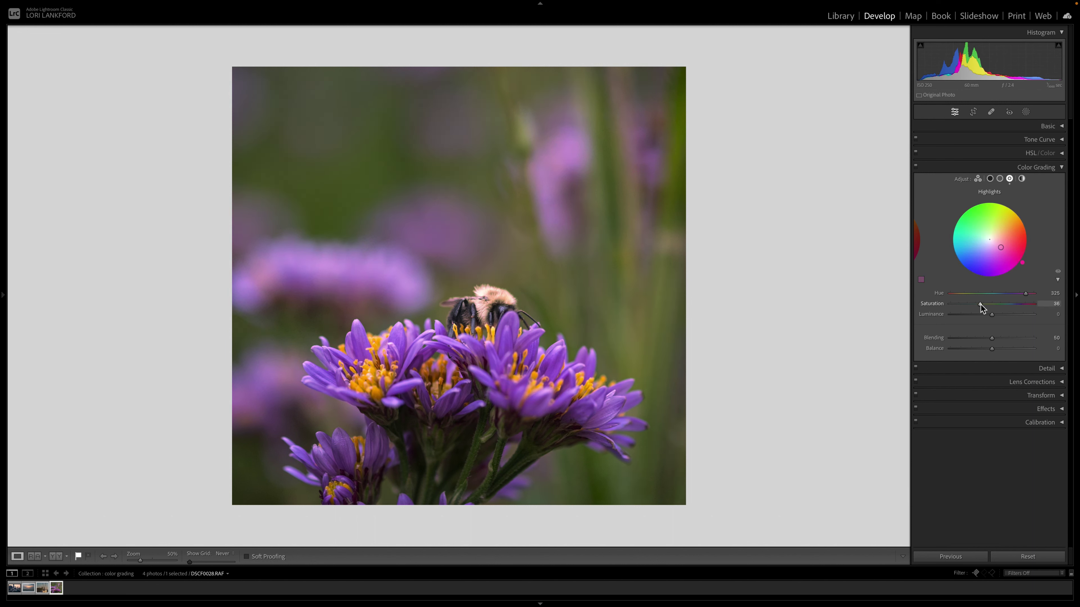
left_click(981, 305)
left_click(975, 305)
mouse_move(1026, 265)
left_mouse_down()
mouse_move(1030, 238)
mouse_move(1015, 209)
mouse_move(967, 207)
mouse_move(958, 216)
mouse_move(994, 200)
mouse_move(1020, 266)
mouse_move(1011, 273)
left_mouse_up()
left_click_drag(996, 314, 976, 314)
left_click(1010, 315)
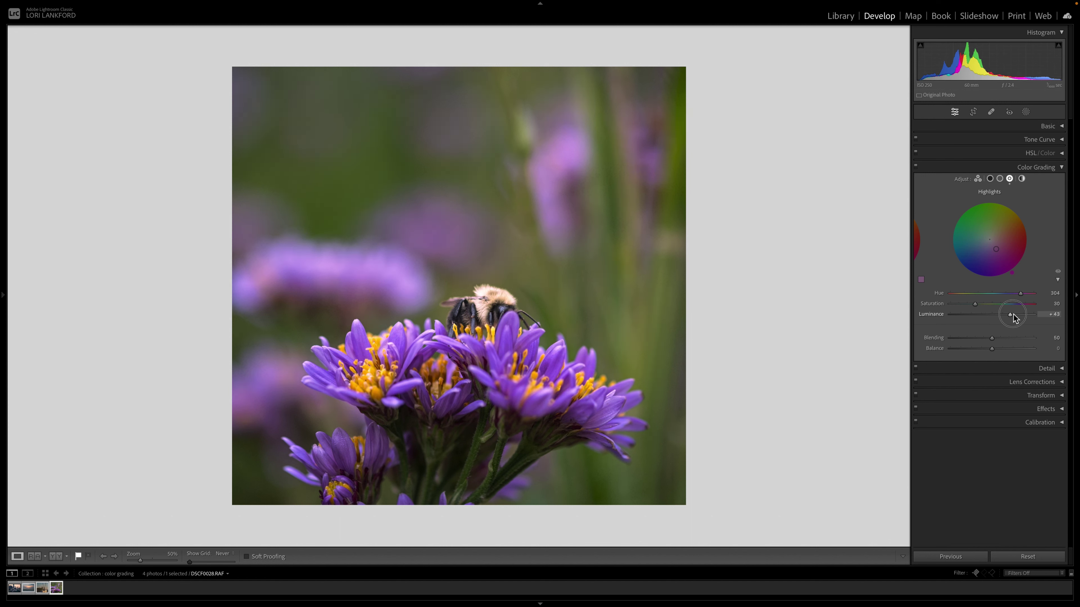
Step: Compare the flower photo with and without the Highlights color grading
left_click(1058, 273)
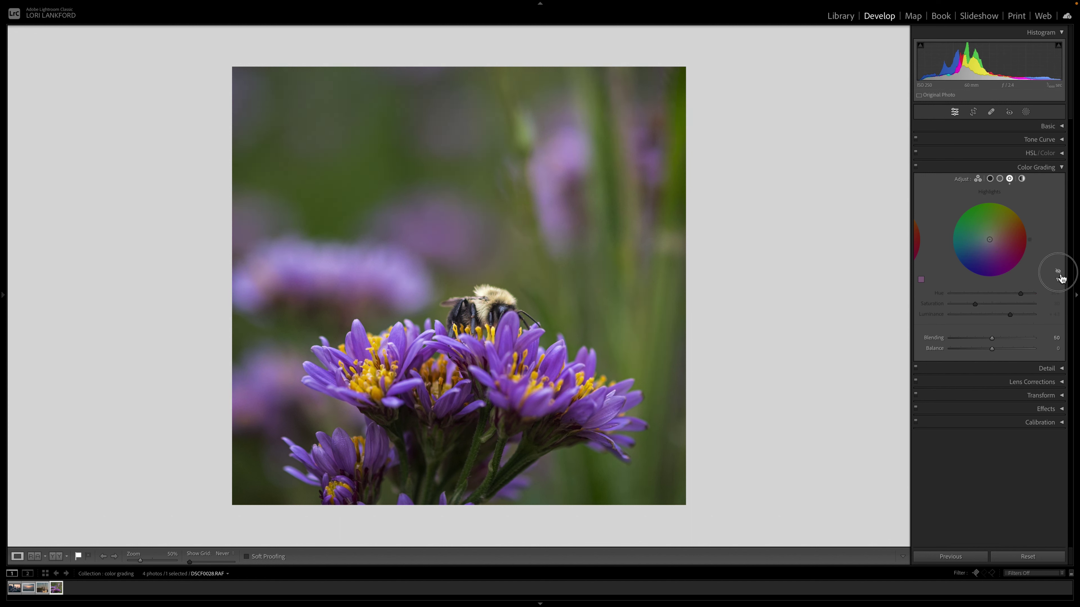
left_click(1059, 274)
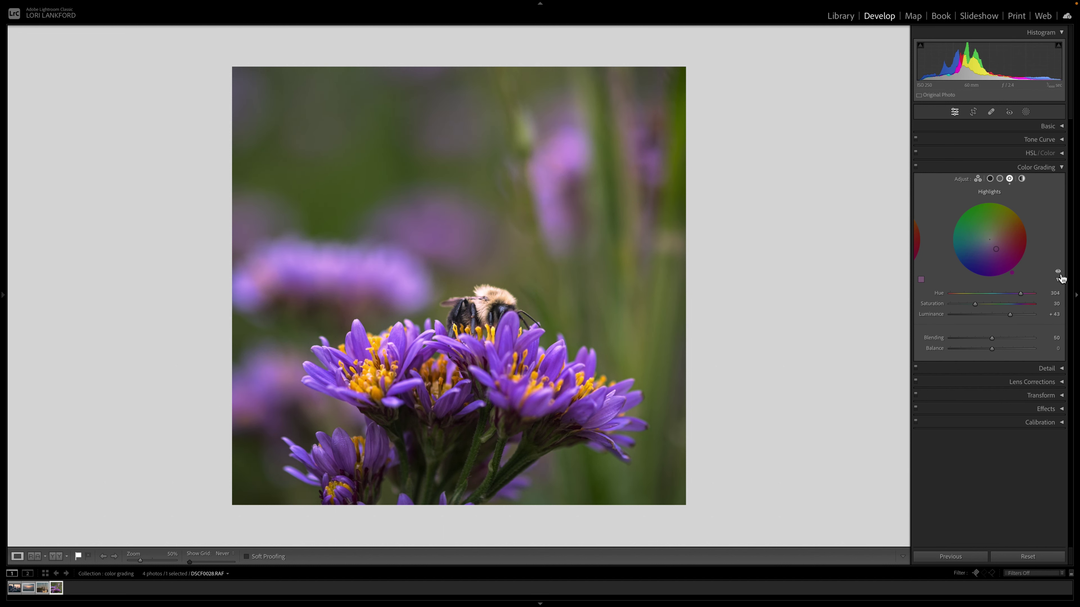
left_click(1058, 275)
Step: Set the flower photo's Shadows color grading to a green hue of 118, saturation 19 and luminance +49
left_click(991, 179)
mouse_move(950, 303)
left_mouse_down()
mouse_move(1022, 304)
mouse_move(951, 305)
left_mouse_up()
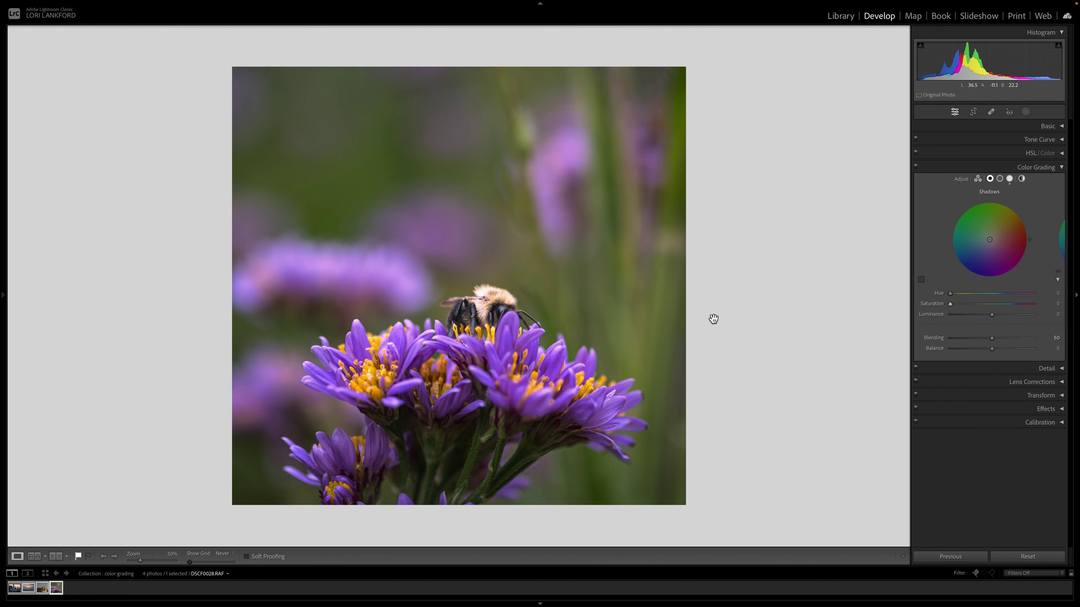
left_click_drag(1018, 305, 1021, 302)
left_click_drag(1029, 239, 965, 208)
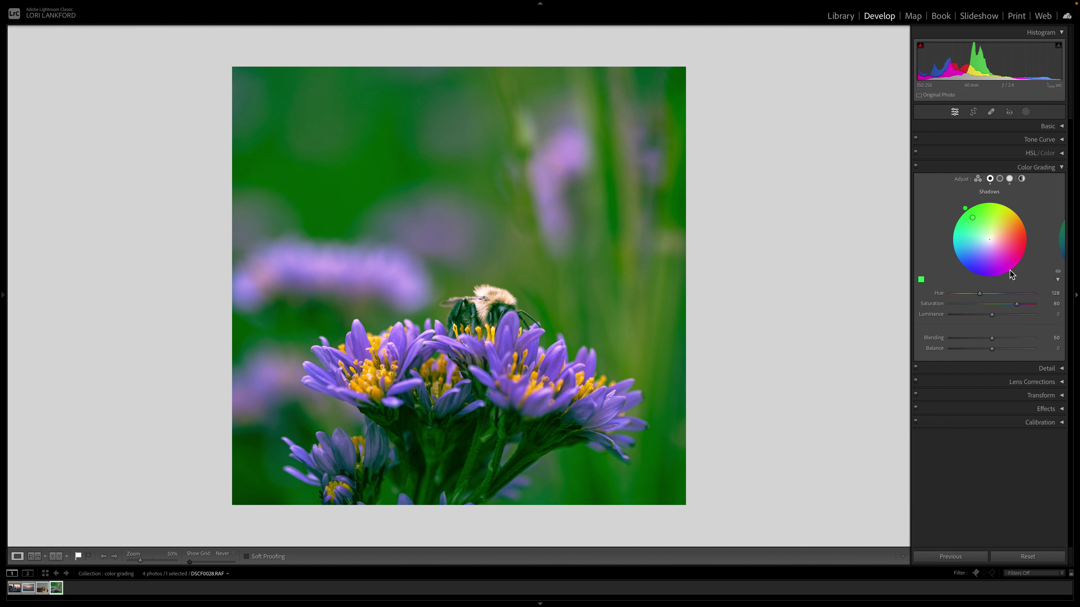
left_click_drag(981, 228, 977, 215)
left_click_drag(997, 305, 967, 305)
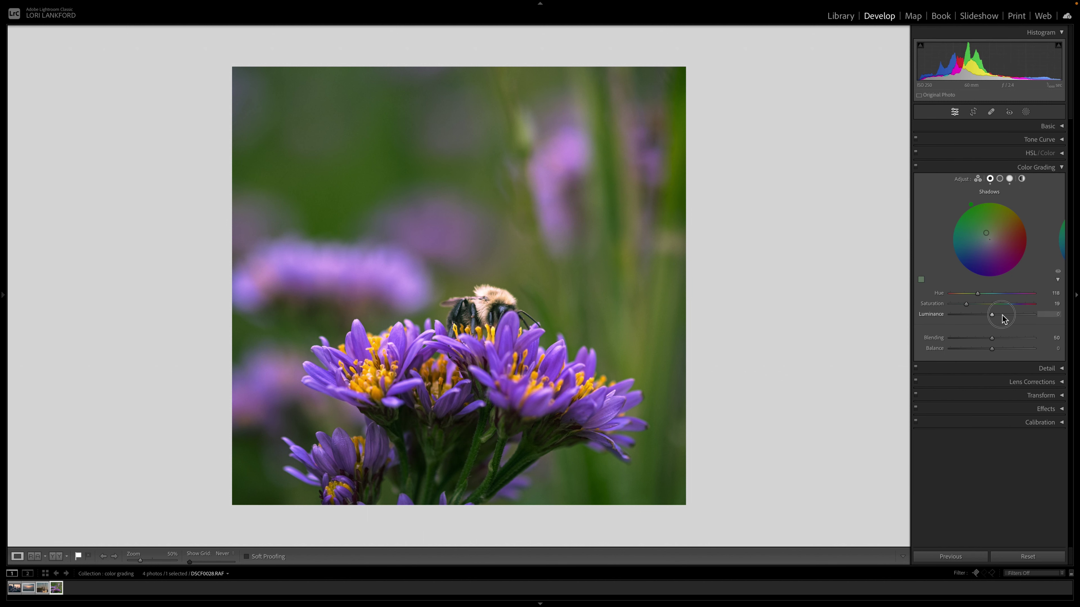
left_click_drag(1002, 315, 1013, 314)
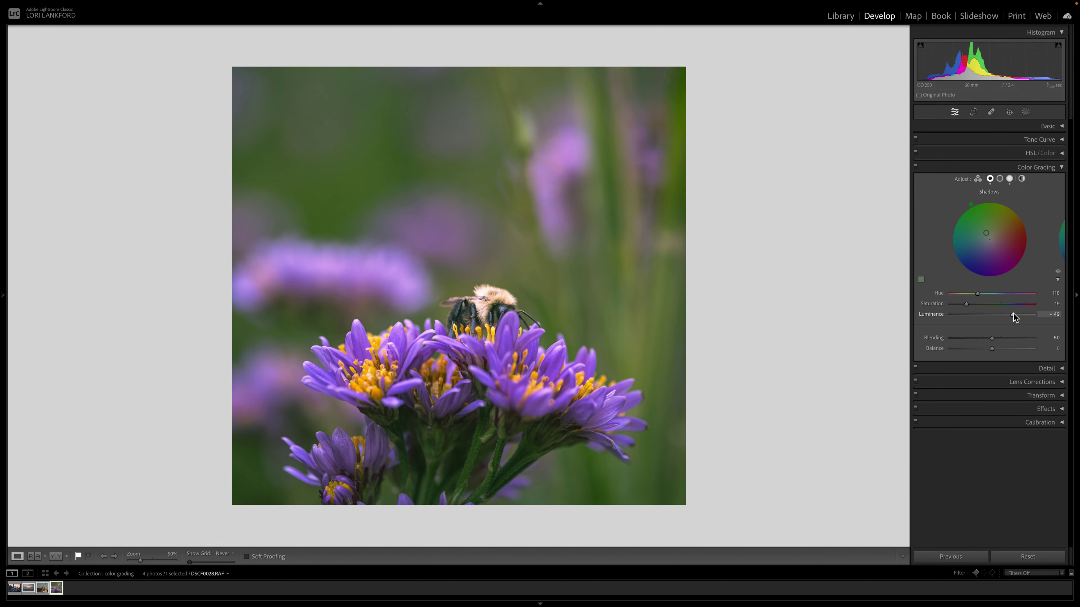
Step: Compare the flower photo repeatedly with and without the green Shadows color grading
left_click(1058, 272)
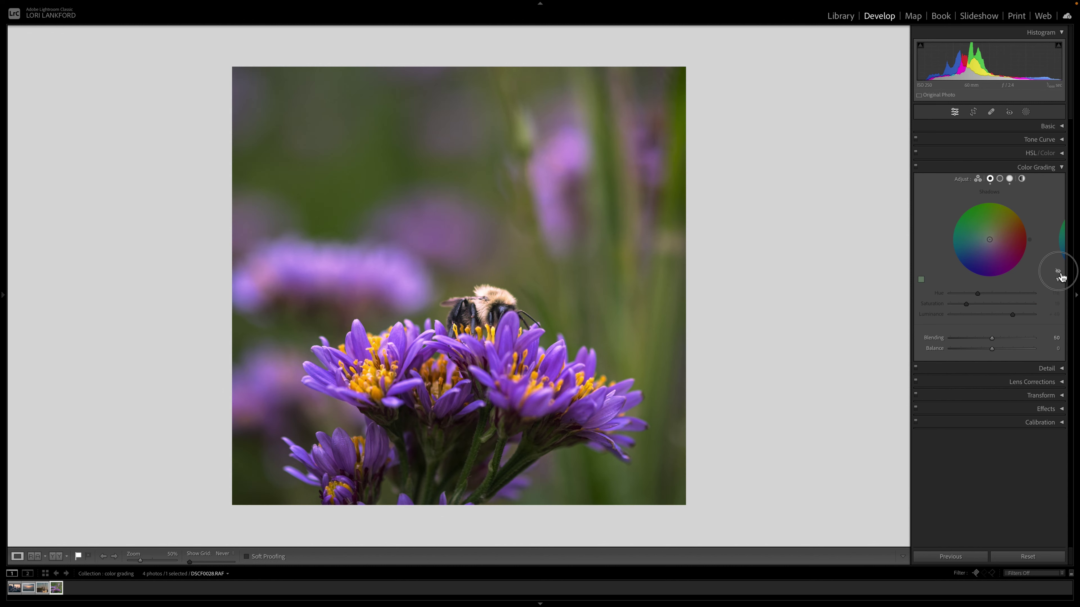
left_click(1058, 272)
left_click(1058, 272)
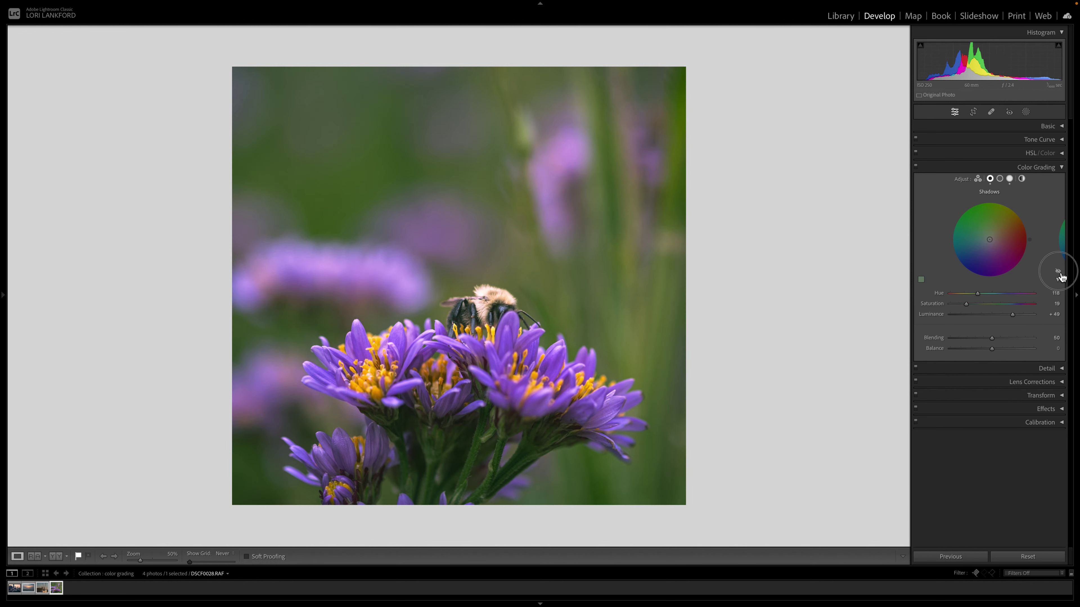
left_click(1058, 272)
left_click(1058, 272)
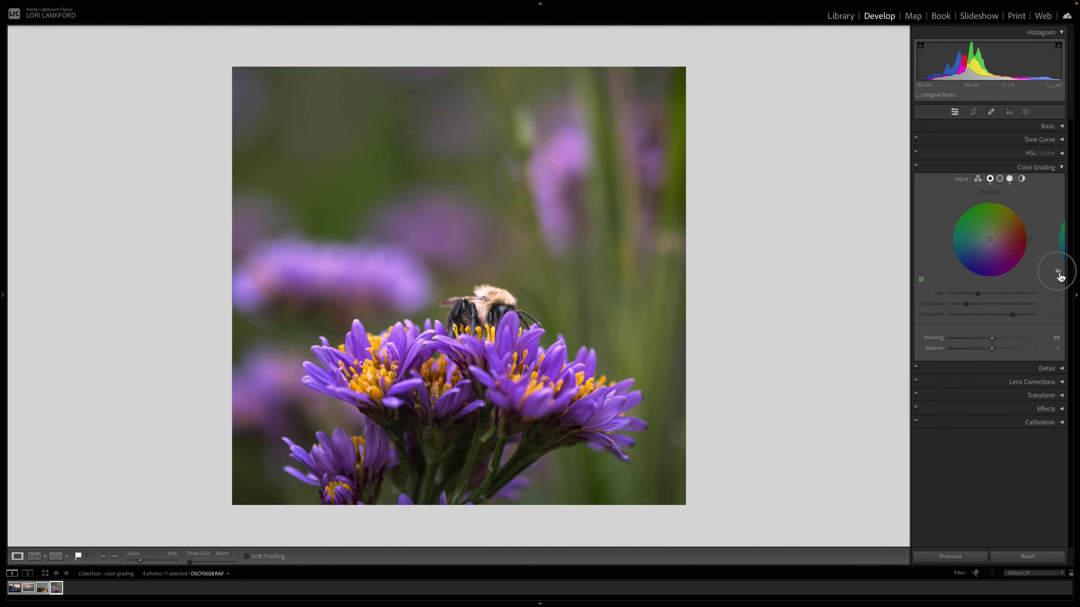
left_click(1058, 272)
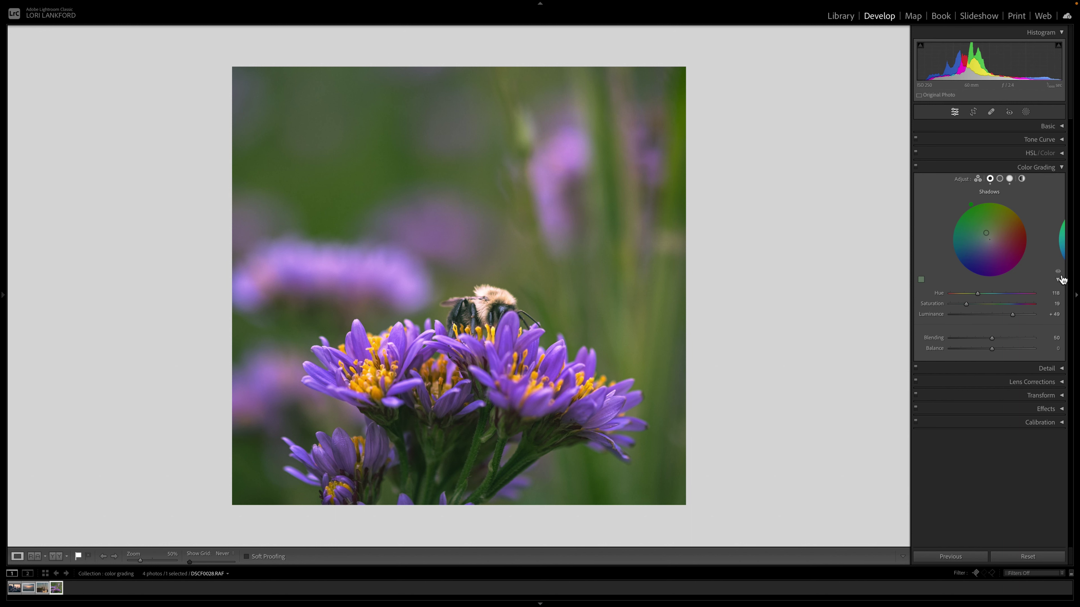
left_click(1058, 272)
left_click(1058, 271)
Step: Try a blue Midtones grading at hue 226 and saturation 22 on the flower photo, comparing it on and off
left_click(1000, 179)
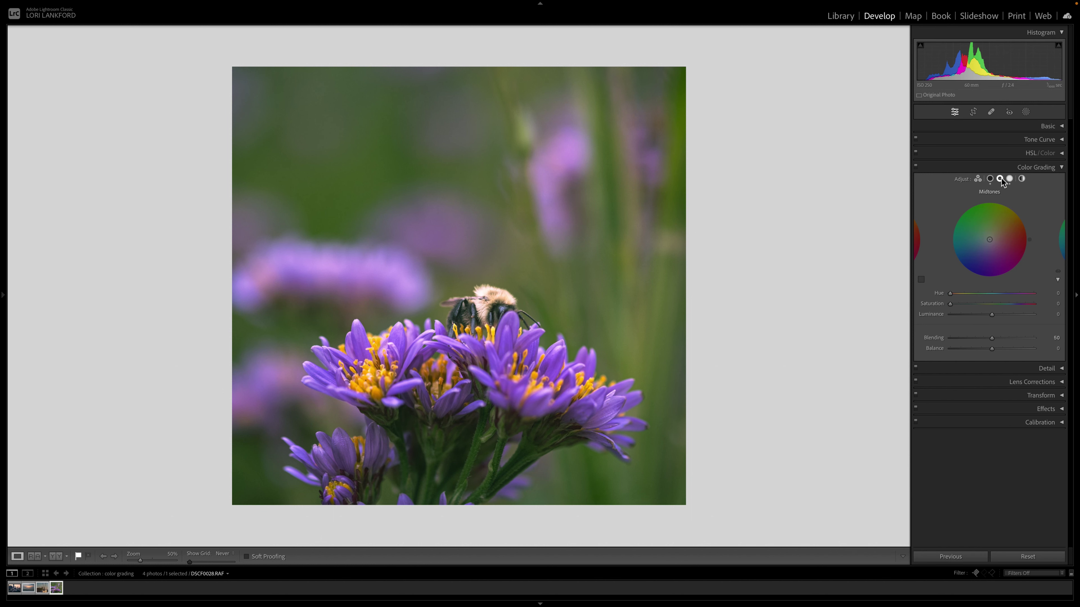
left_click_drag(997, 304, 1008, 304)
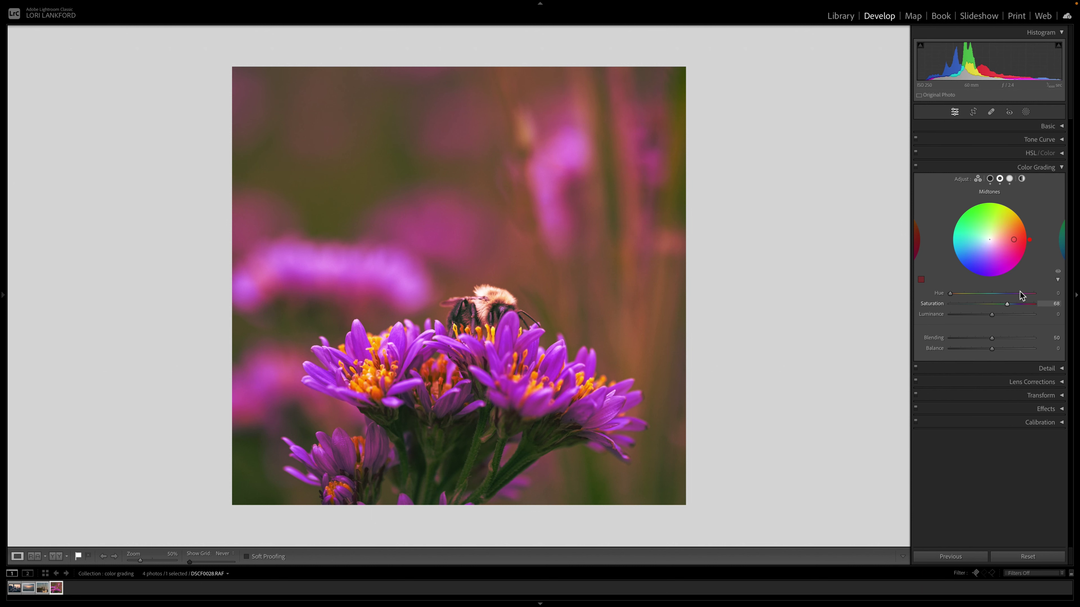
left_click_drag(1030, 240, 1020, 213)
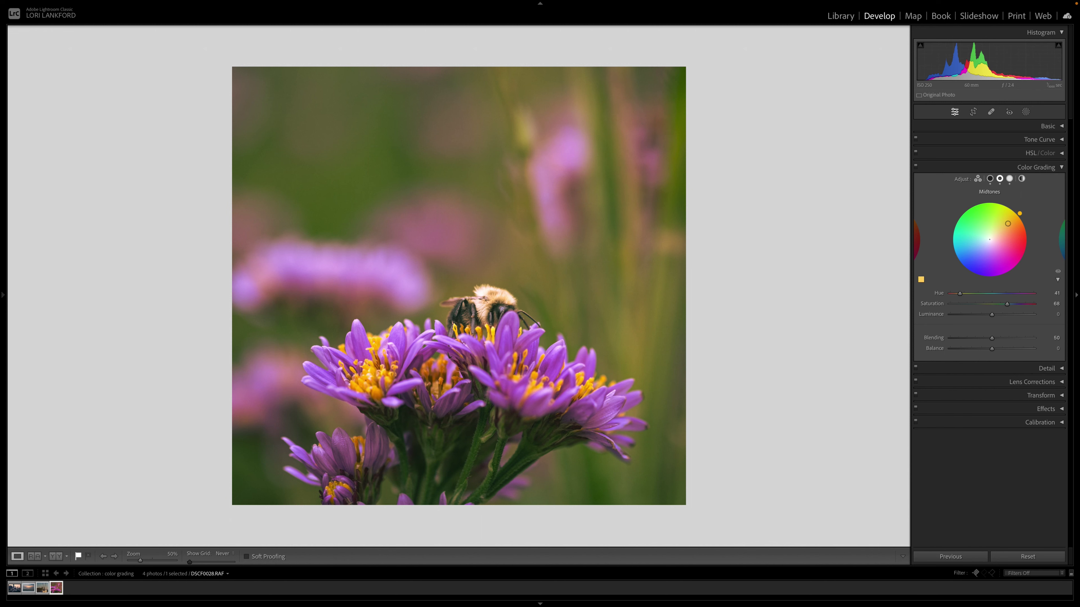
left_click_drag(1019, 213, 962, 268)
left_click(968, 304)
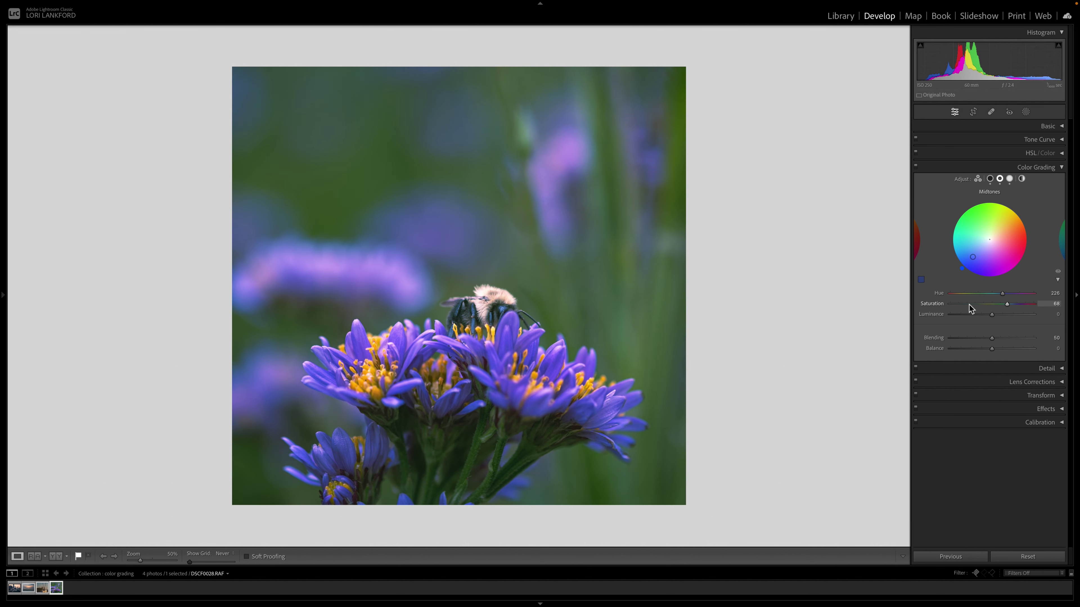
left_click(1058, 271)
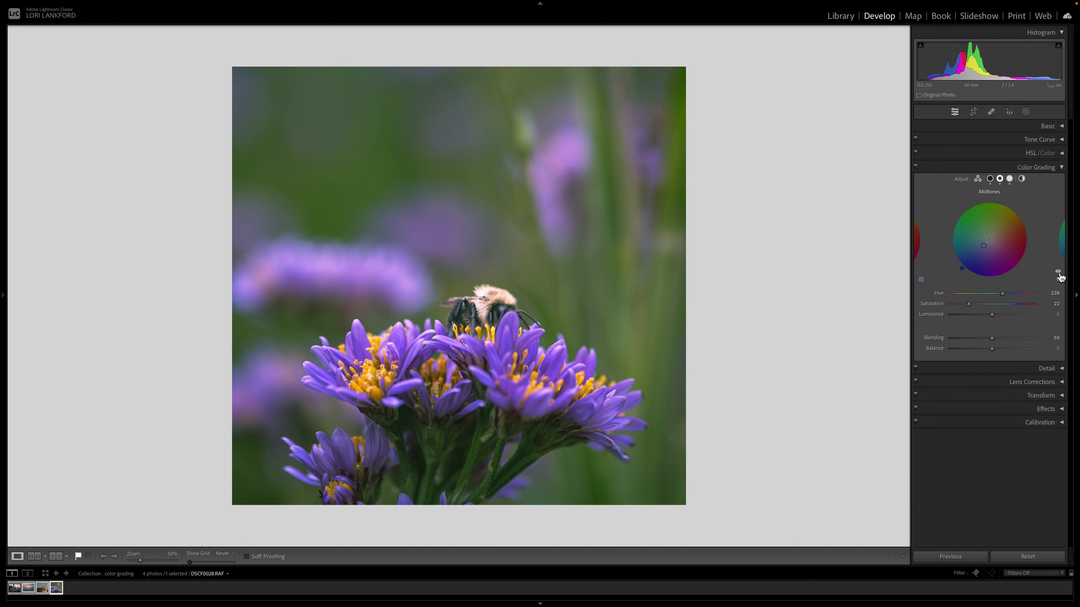
left_click(1058, 272)
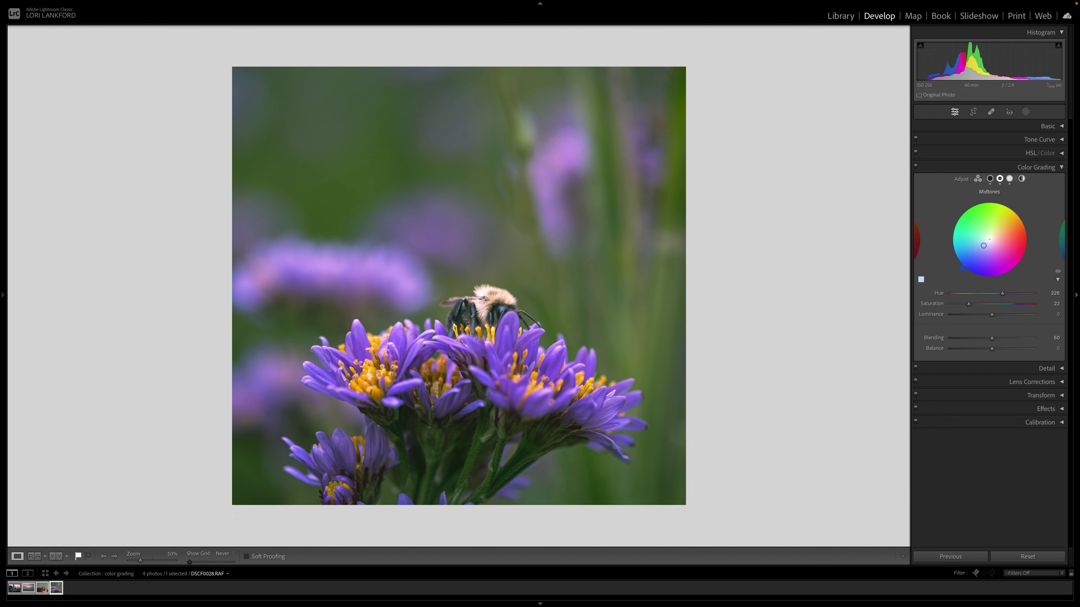
Step: Set the flower photo's Midtones grading to hue 46 and saturation 40, and compare it on and off
left_click_drag(962, 268, 1018, 212)
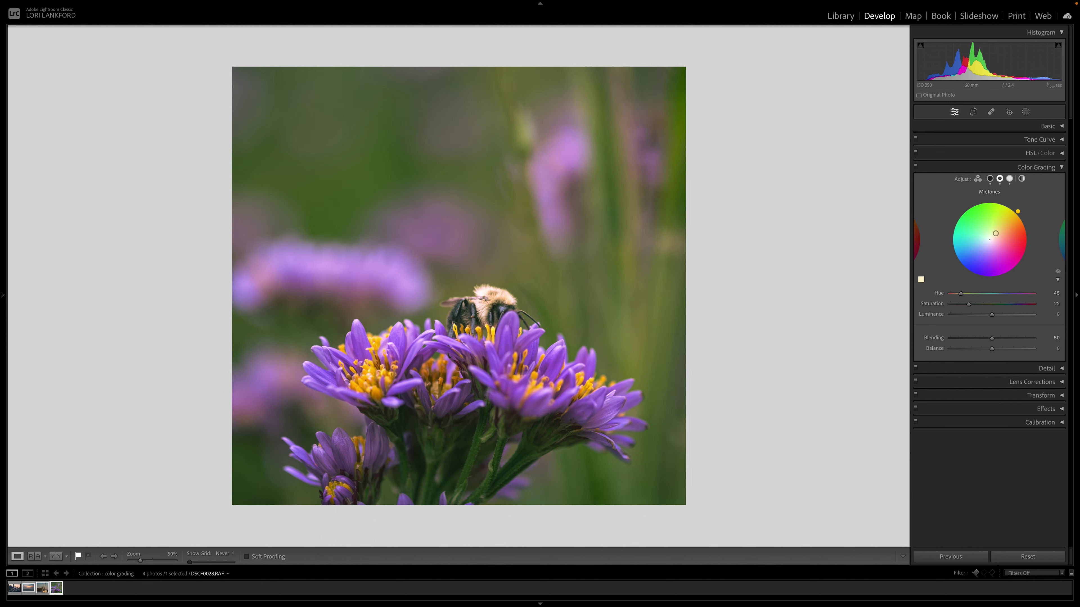
left_click_drag(971, 304, 983, 304)
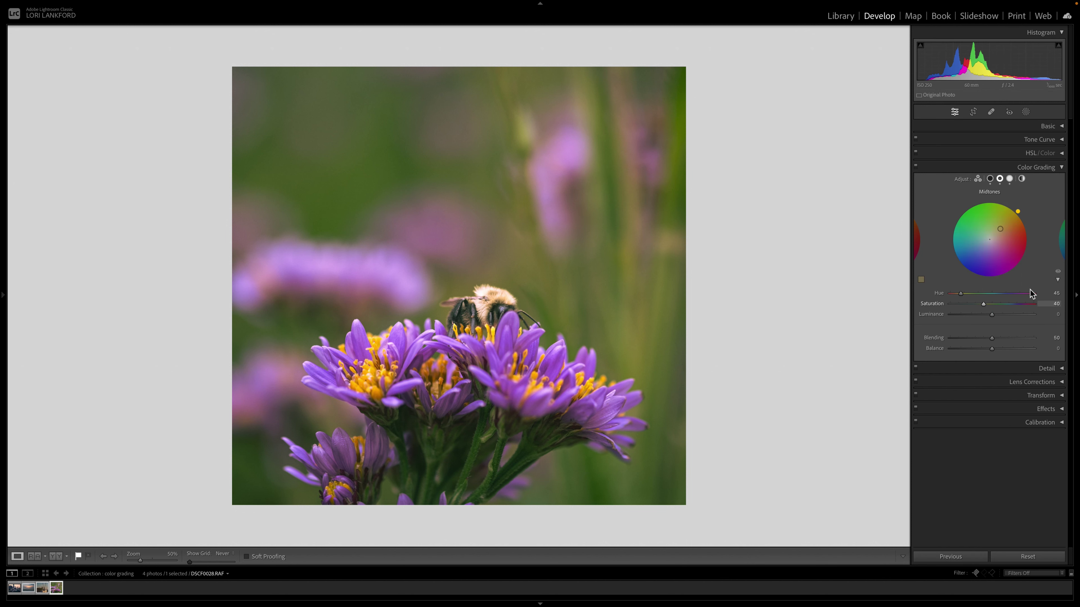
left_click(1059, 274)
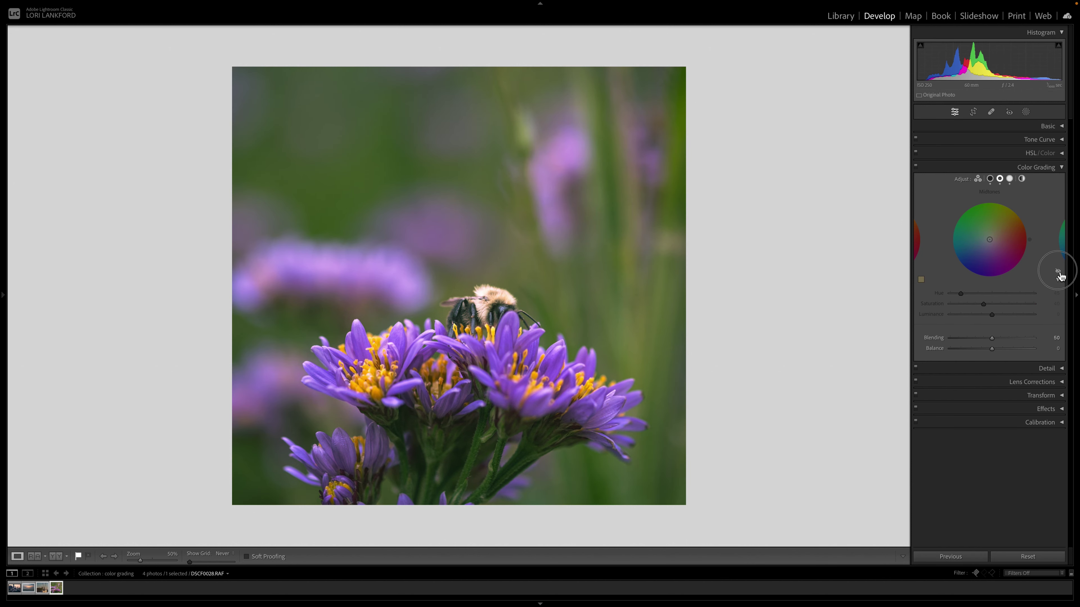
left_click(1059, 273)
left_click(1059, 274)
left_click(1059, 275)
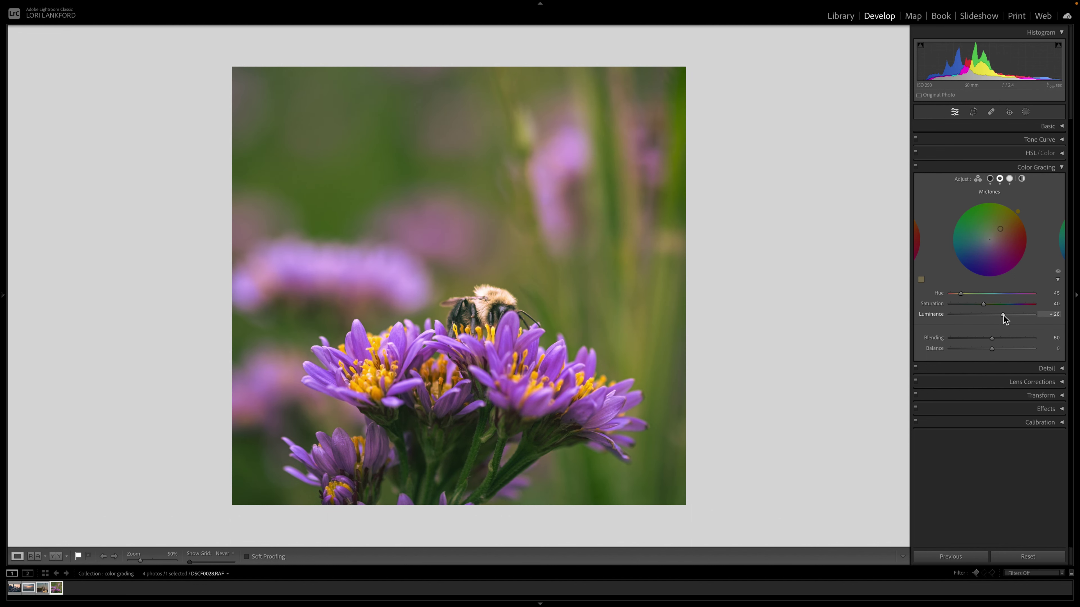
Step: Set the Midtones luminance to +26 and compare the flower photo with and without the Midtones grading
left_click(1003, 315)
left_click(1059, 273)
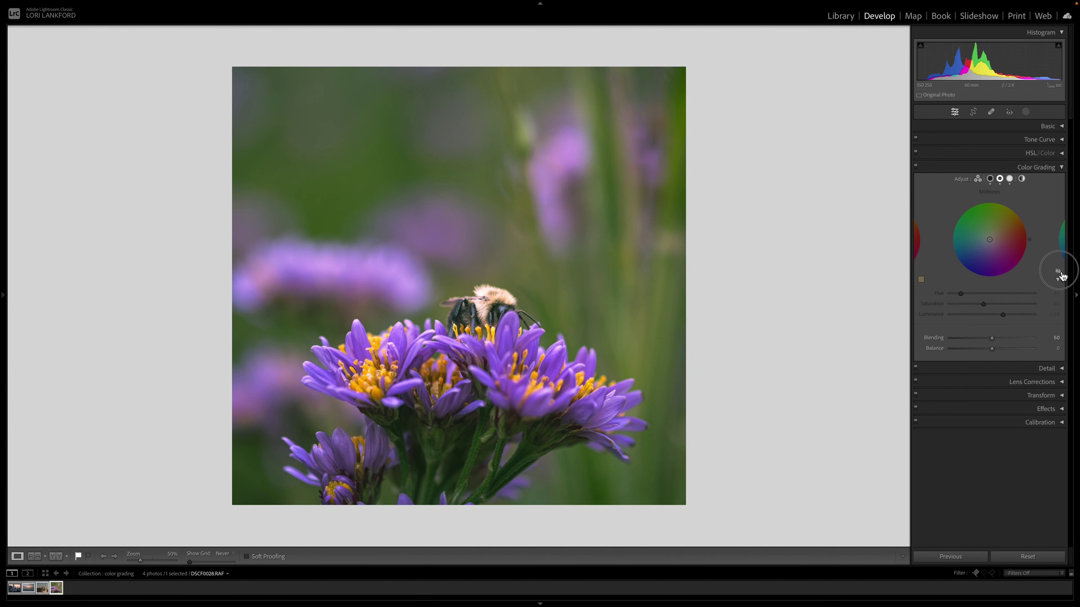
left_click(1060, 273)
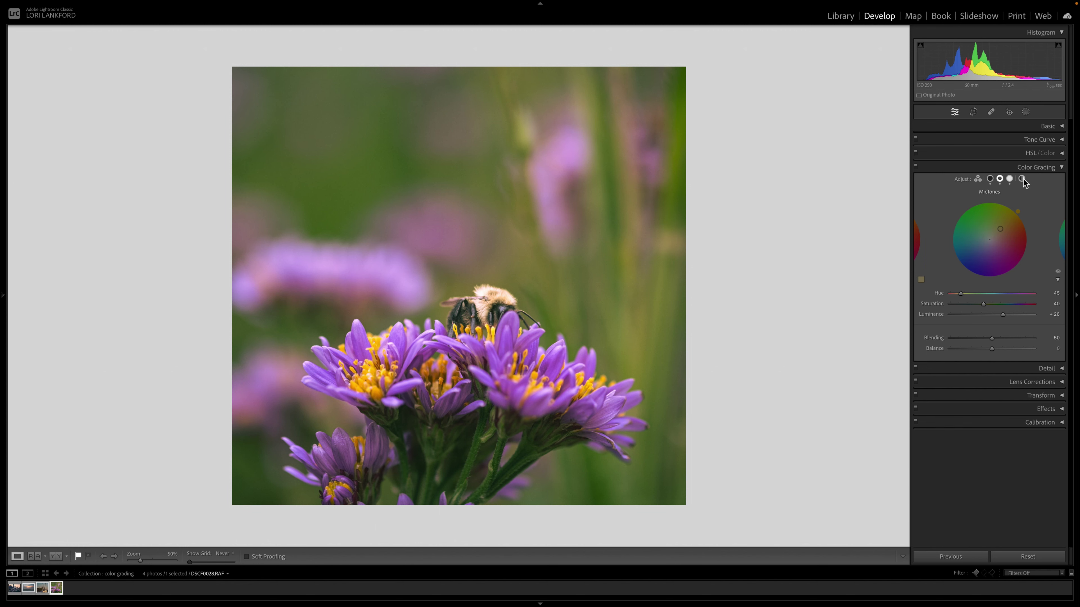
Step: Open the fishing boat photo DSCF5031-Edit.tif
left_click(42, 589)
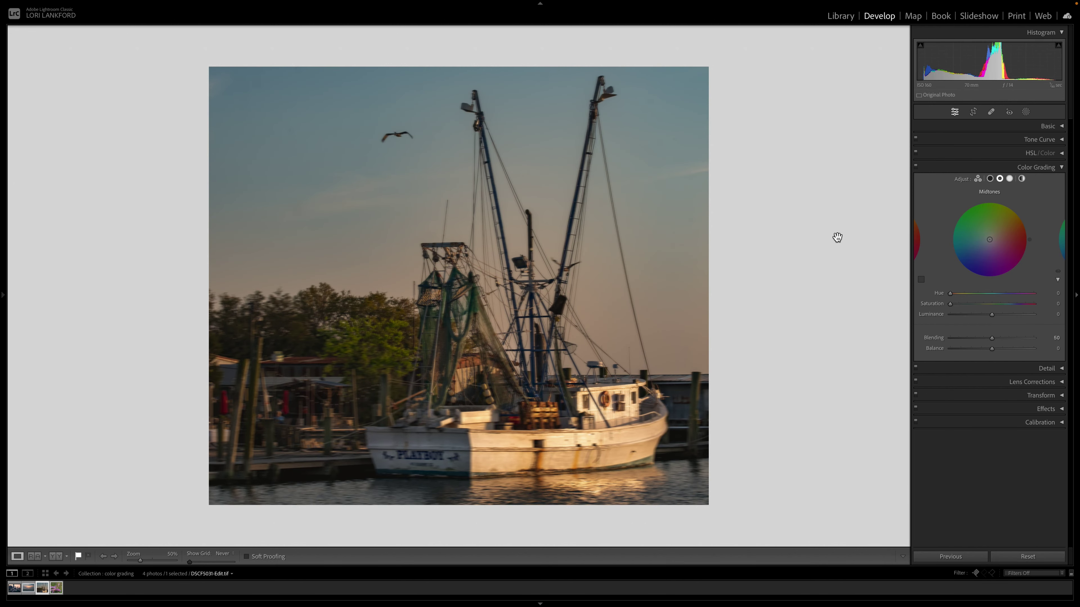
Step: Try a warm Global color grading at hue 37 and saturation 71 on the fishing boat photo
left_click(1022, 178)
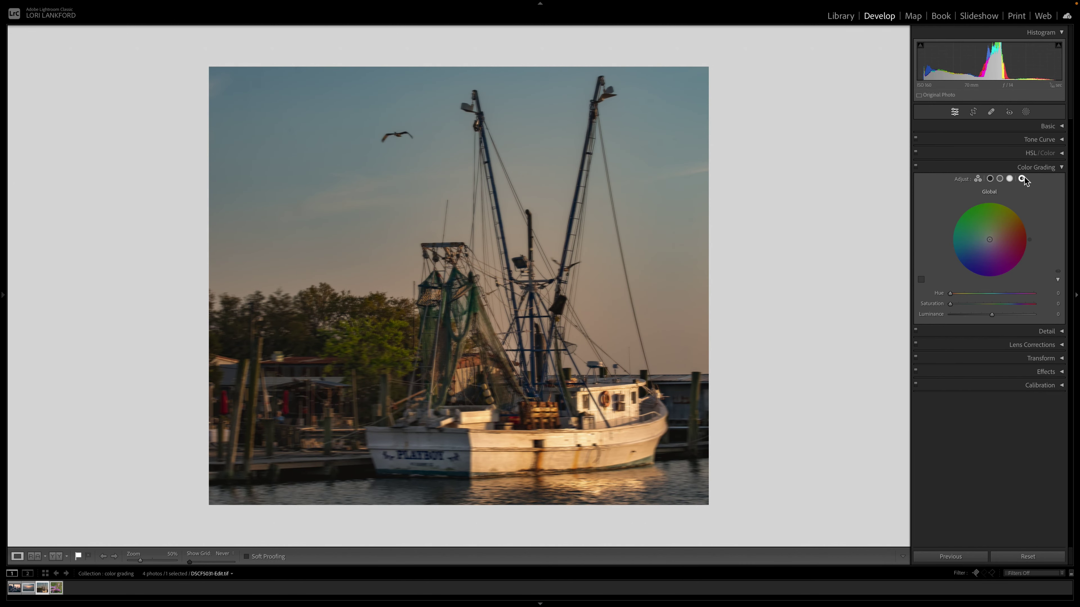
left_click_drag(990, 303, 1010, 304)
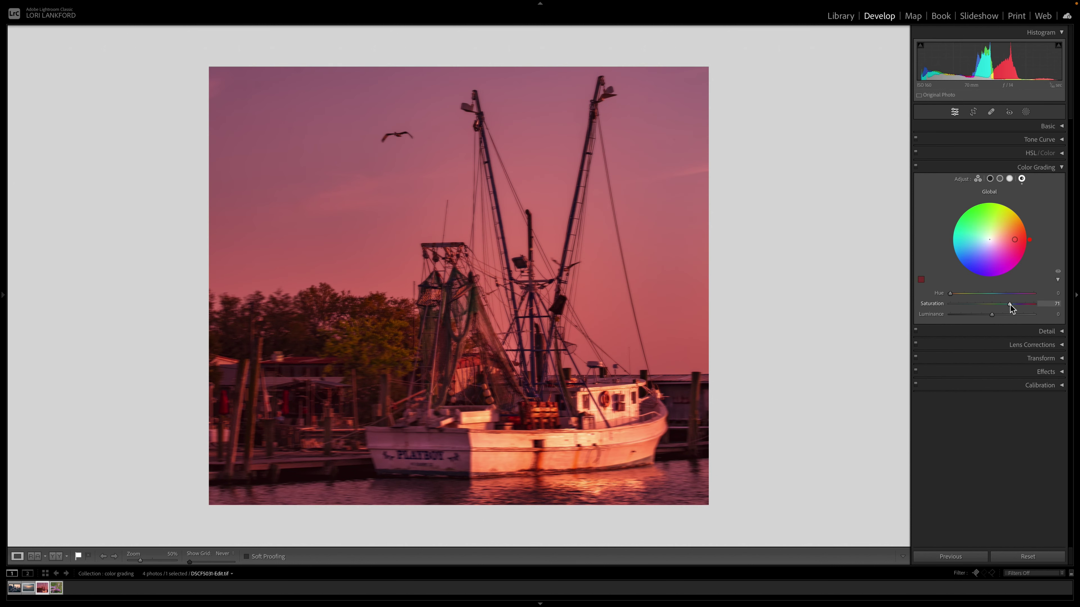
left_click_drag(1030, 240, 1022, 216)
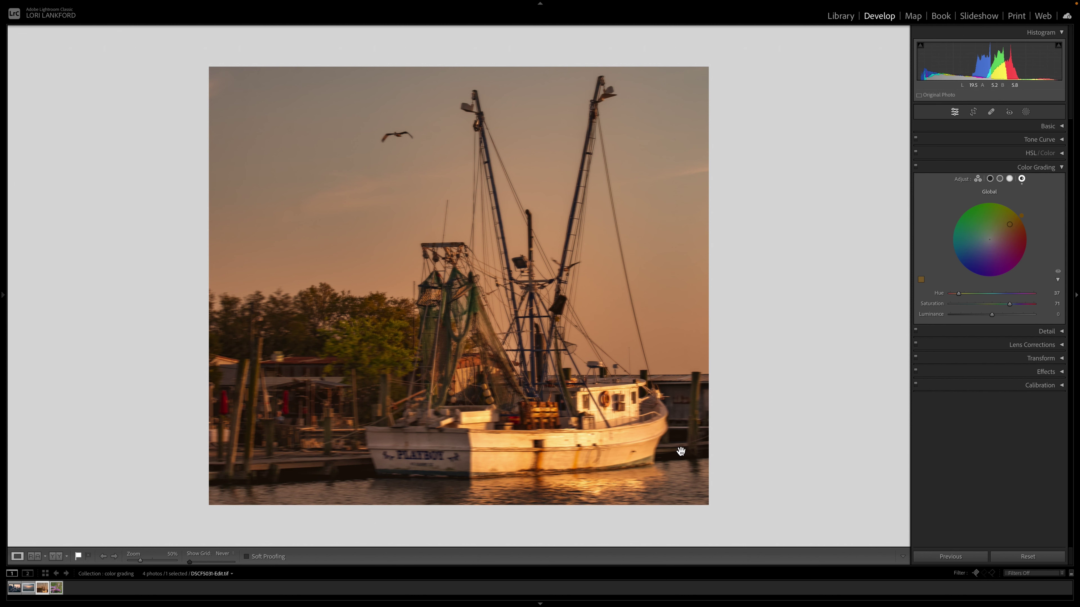
Step: Try Global grading at hue 29 and saturation 50, comparing the boat photo with the grading on and off
left_click(996, 303)
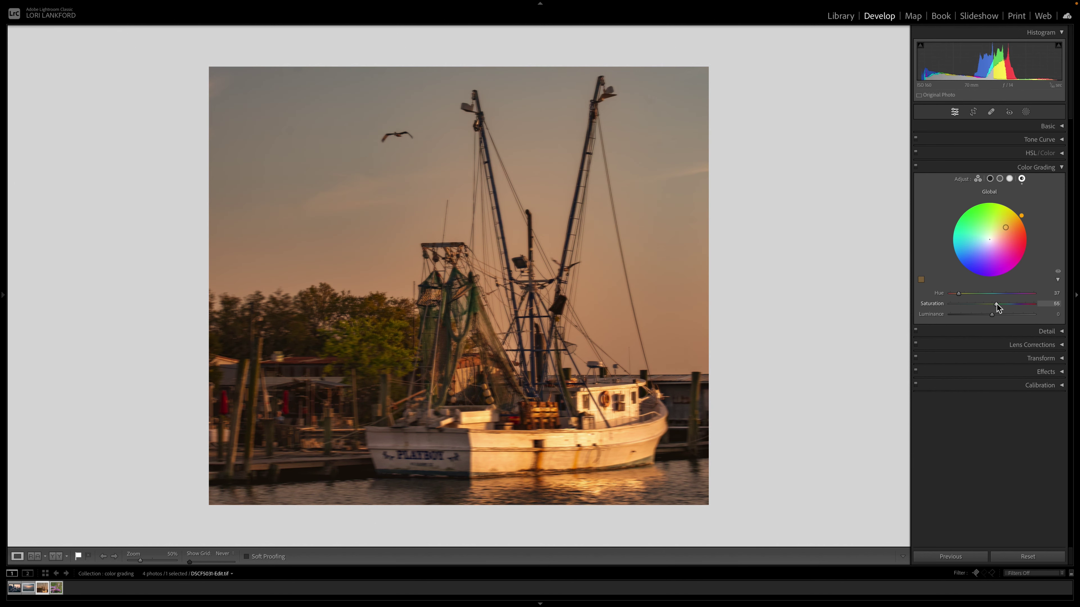
left_click_drag(997, 304, 992, 305)
mouse_move(1024, 222)
left_mouse_down()
mouse_move(1022, 259)
mouse_move(962, 268)
mouse_move(974, 276)
mouse_move(1021, 256)
mouse_move(1028, 226)
left_mouse_up()
left_click(1058, 272)
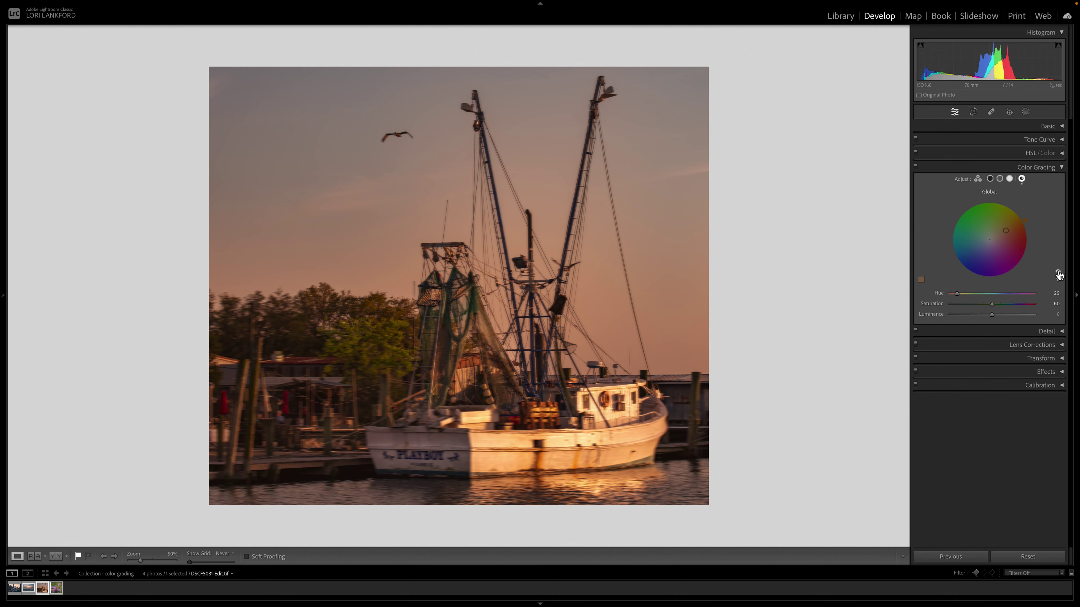
left_click(1058, 272)
left_click(1059, 272)
left_click(1059, 272)
Step: Restore the boat photo to its Export - Hard Drive history state and set the white balance Temp to +18
mouse_move(2, 288)
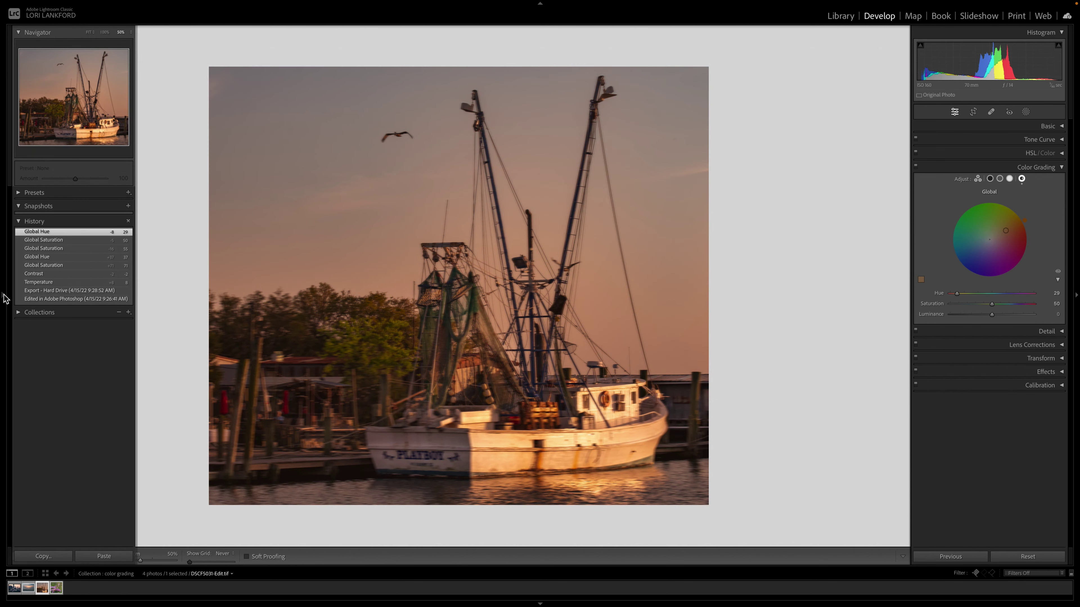
left_click(38, 291)
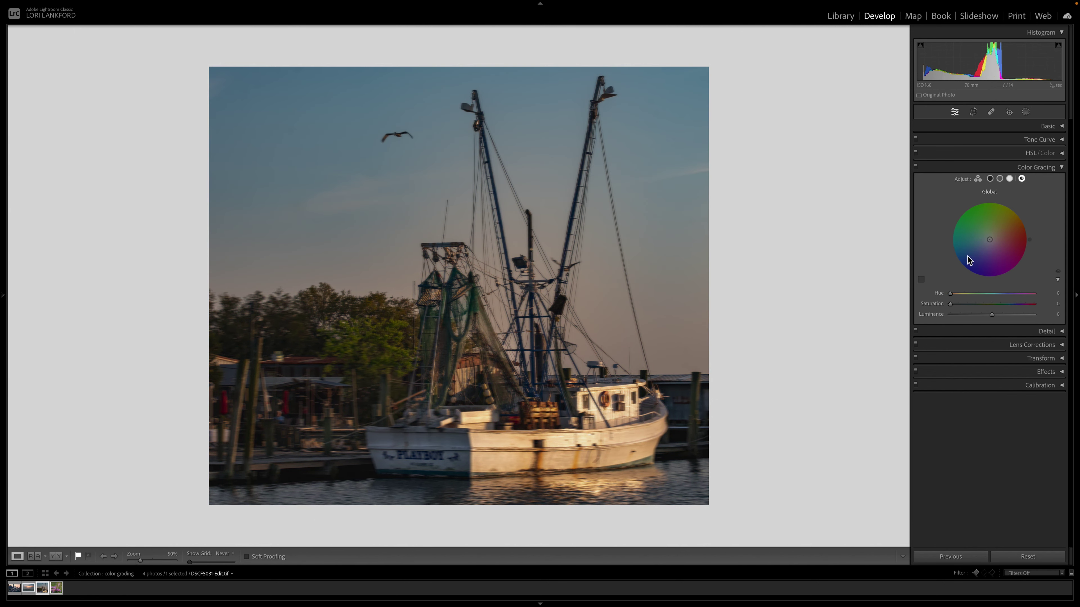
left_click(1049, 127)
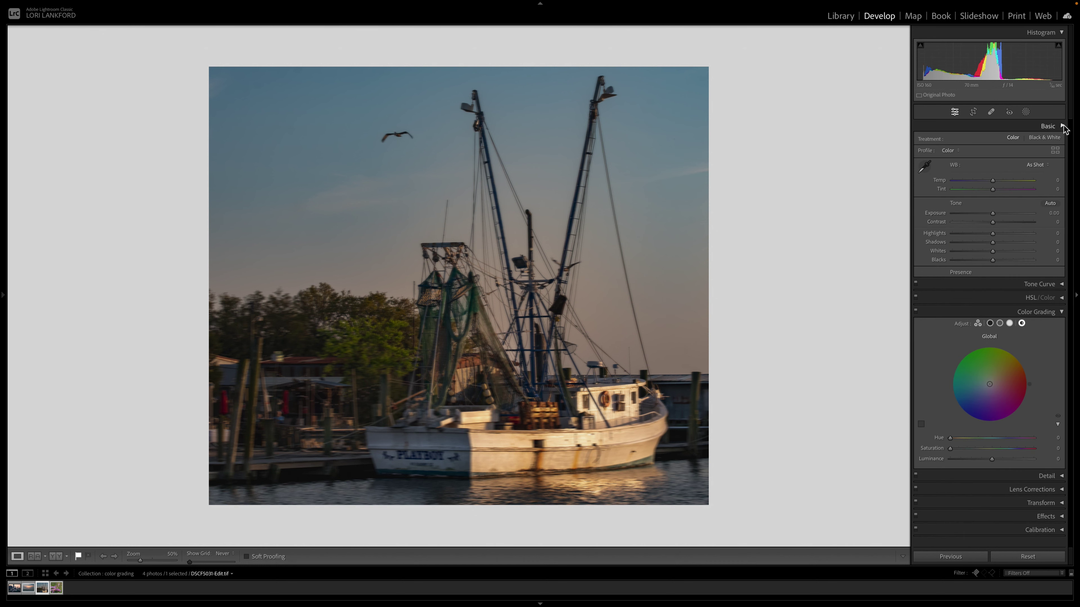
mouse_move(993, 181)
left_mouse_down()
mouse_move(1010, 188)
mouse_move(1002, 185)
left_mouse_up()
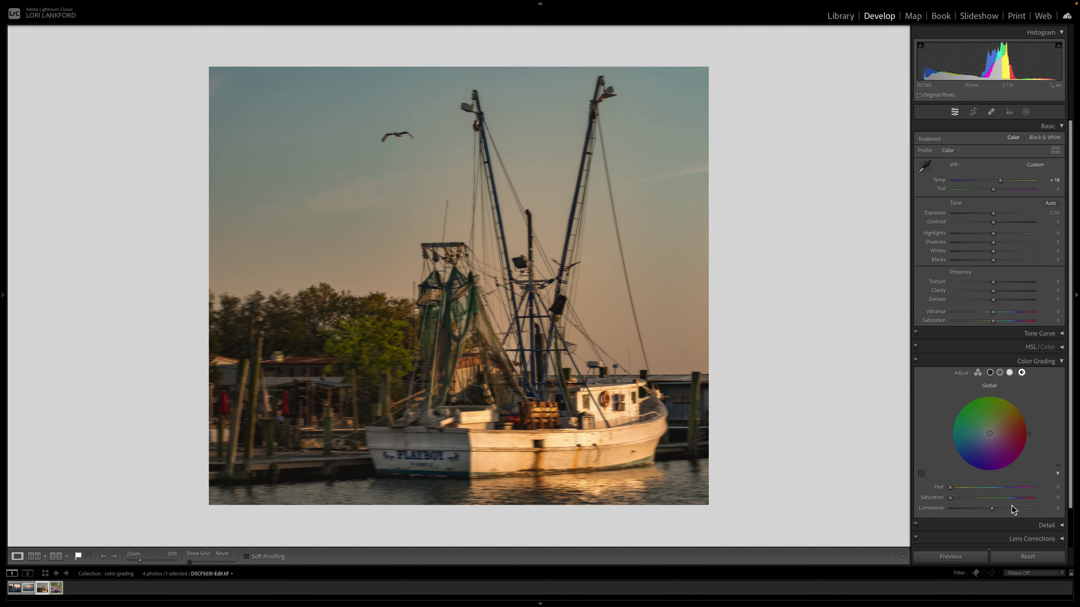
Step: Set the boat photo's Global grading to hue 35 and saturation 49, and compare it on and off
left_click_drag(1007, 499, 998, 498)
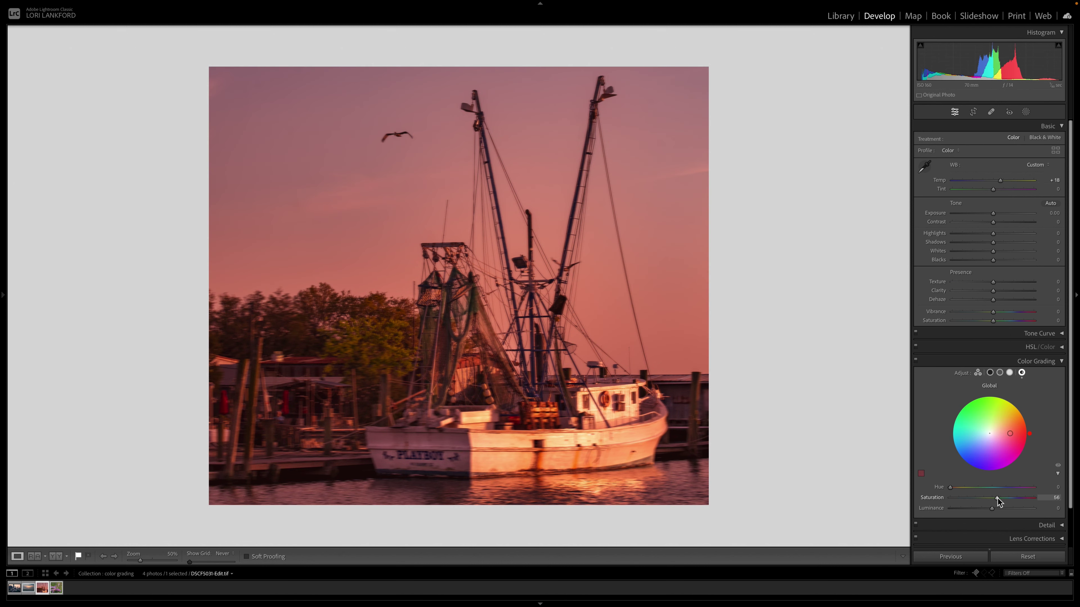
left_click_drag(1029, 434, 1021, 411)
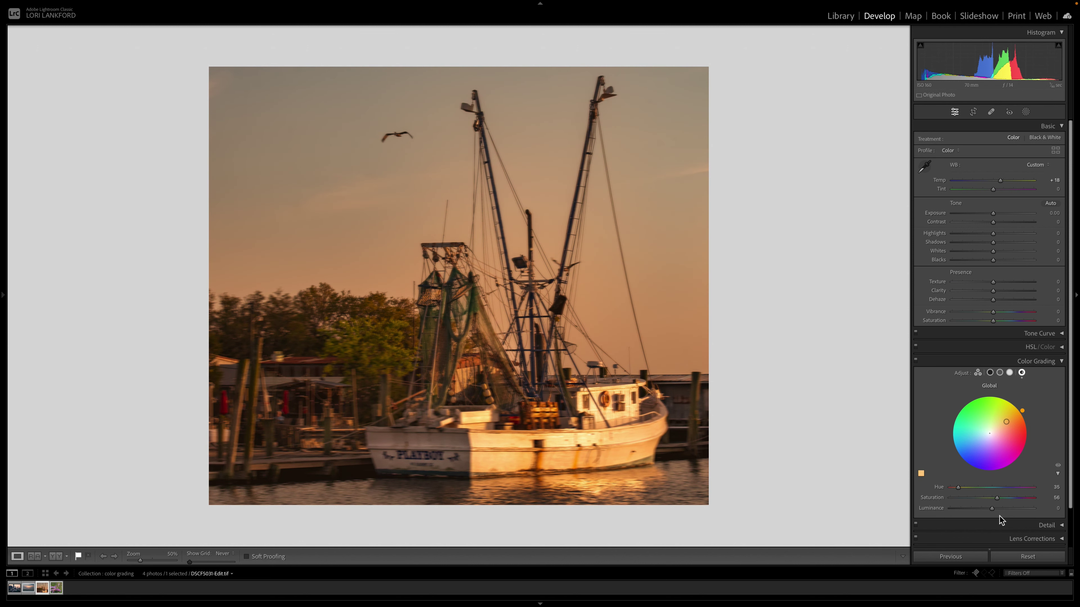
left_click_drag(997, 498, 991, 498)
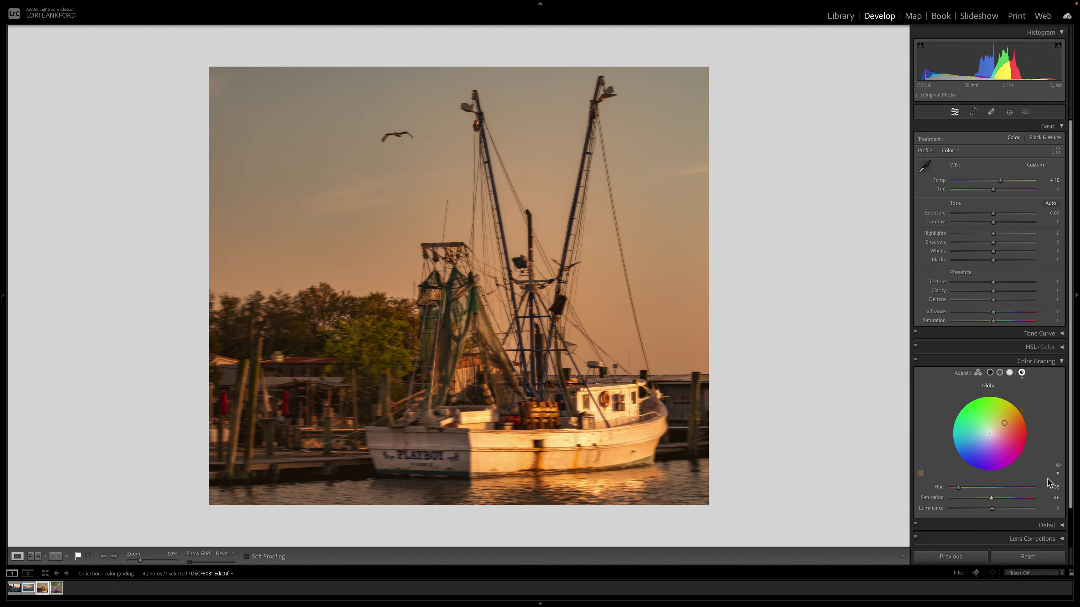
left_click(1058, 466)
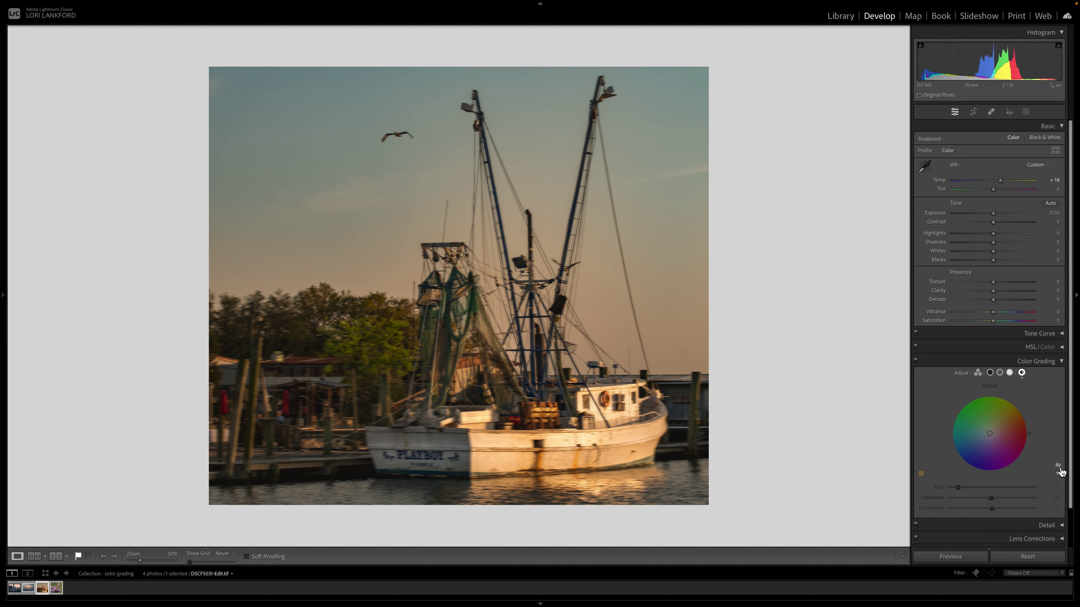
left_click(1058, 465)
left_click(1058, 465)
left_click(1058, 466)
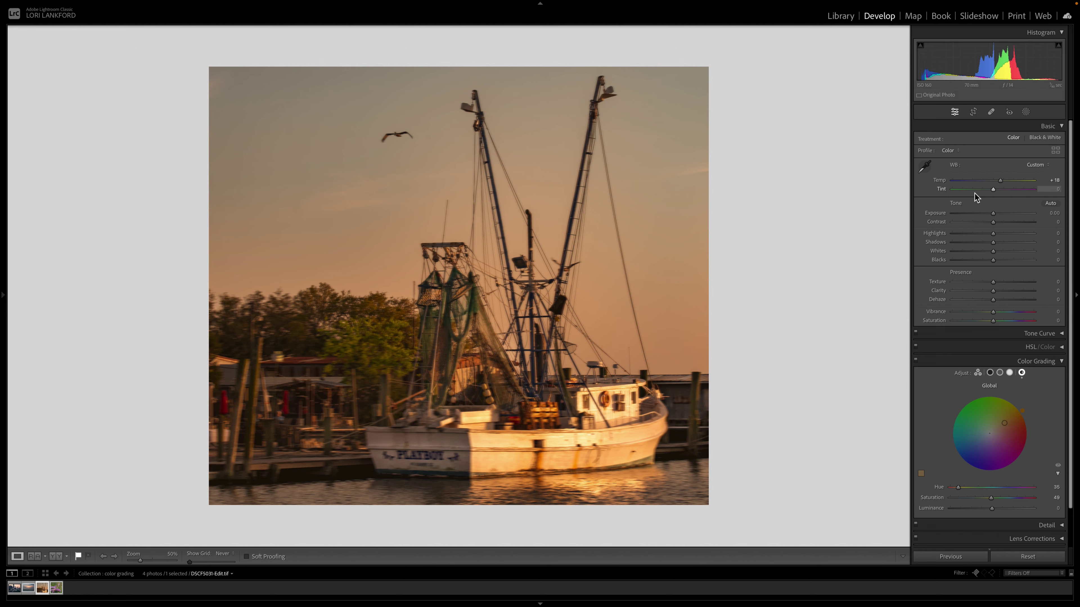
Step: Show the HSL Saturation adjustments for the boat photo
left_click(1056, 347)
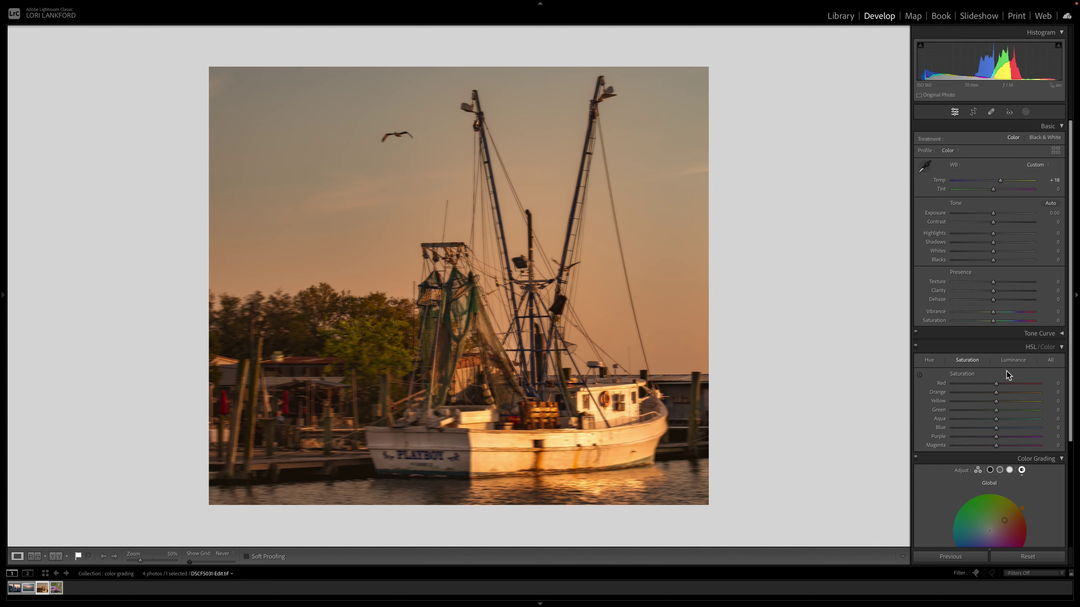
left_click(57, 589)
mouse_move(825, 5)
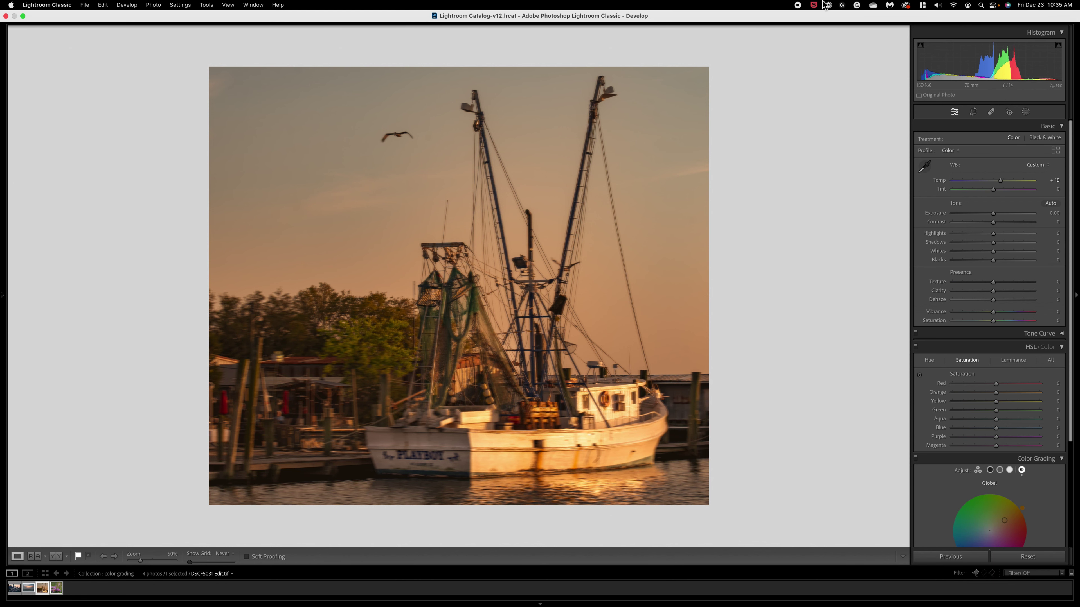